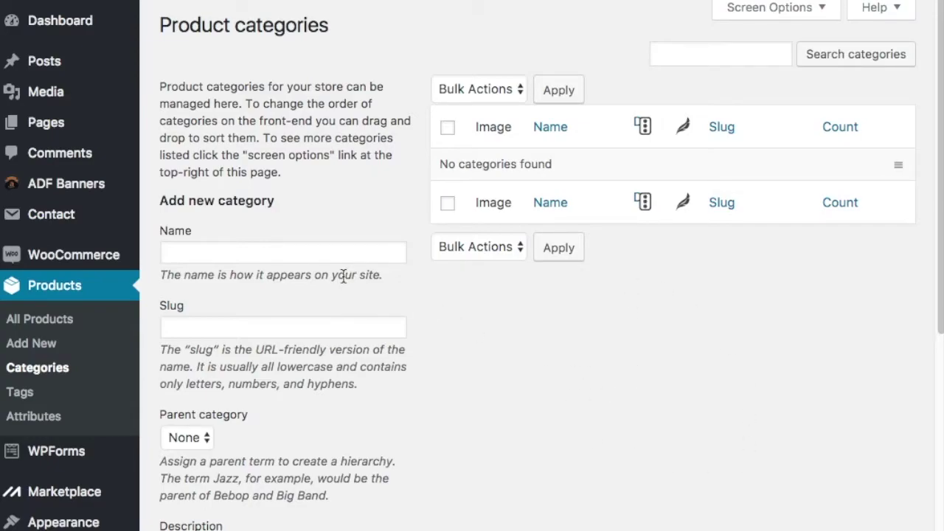
Name the new product category Farmhouse Furniture and give it the slug farmhouse-furniture
{"action": "left_click", "coordinate": [295, 251]}
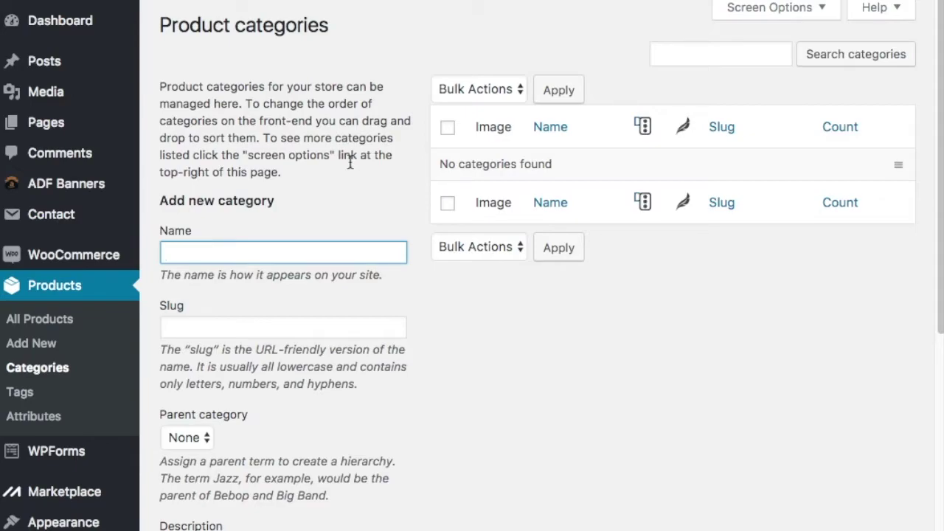
{"action": "type", "text": "Farmhouse Furniture"}
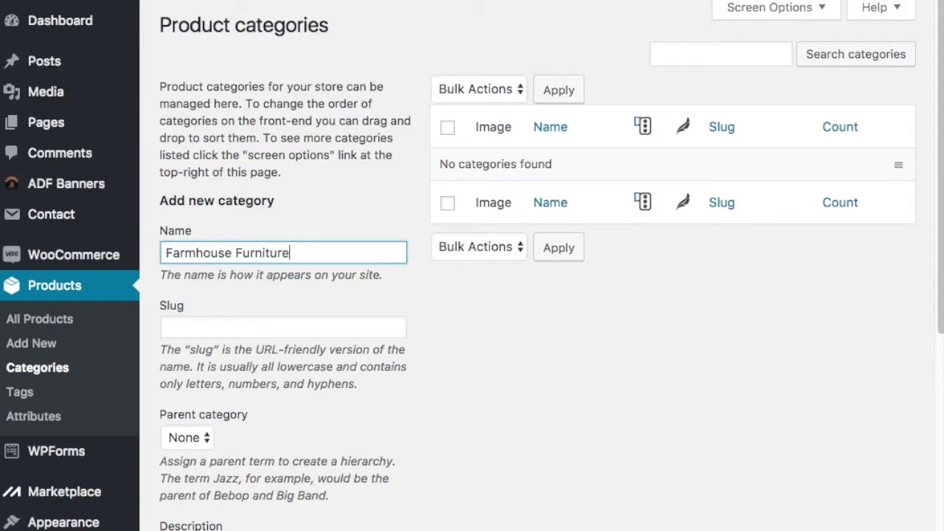
{"action": "key", "text": "Tab"}
{"action": "type", "text": "farmhouse-se"}
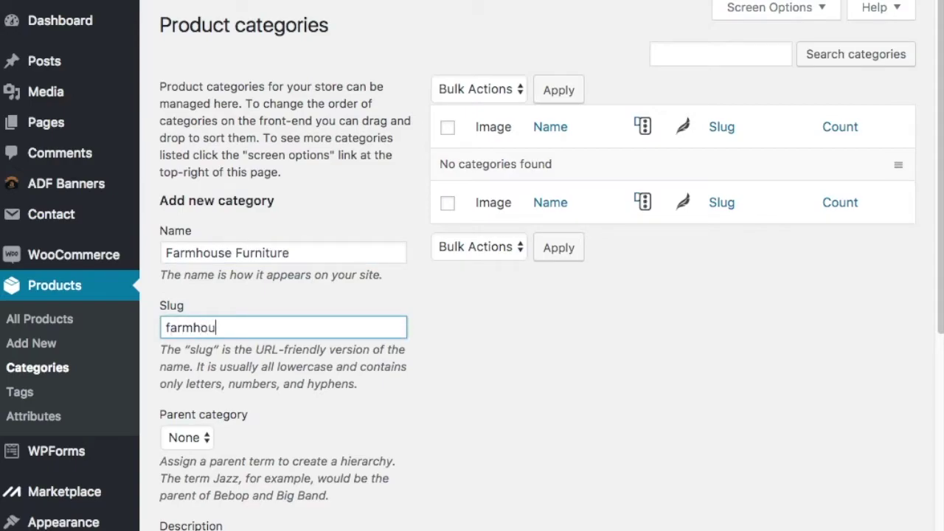
{"action": "key", "text": "BackSpace"}
{"action": "key", "text": "BackSpace"}
{"action": "type", "text": "furniture"}
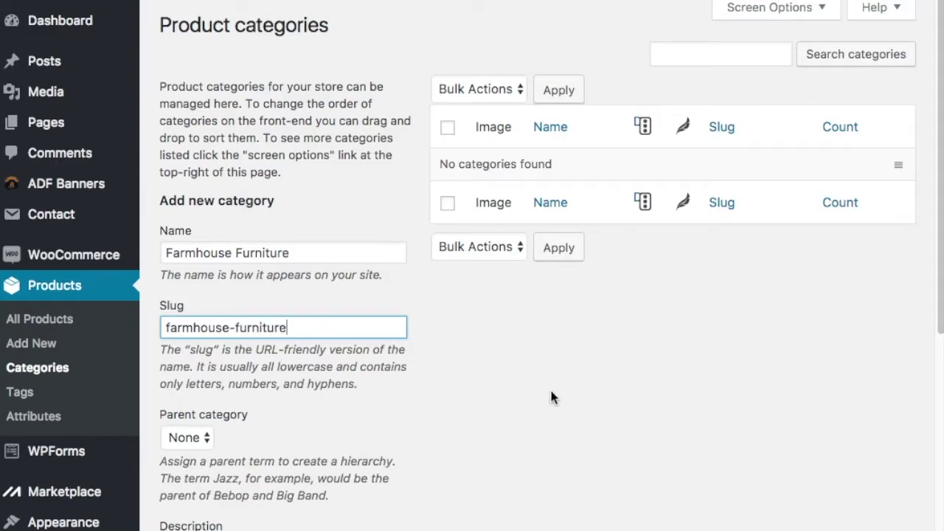
{"action": "scroll", "coordinate": [548, 397], "scroll_direction": "down", "scroll_amount": 1}
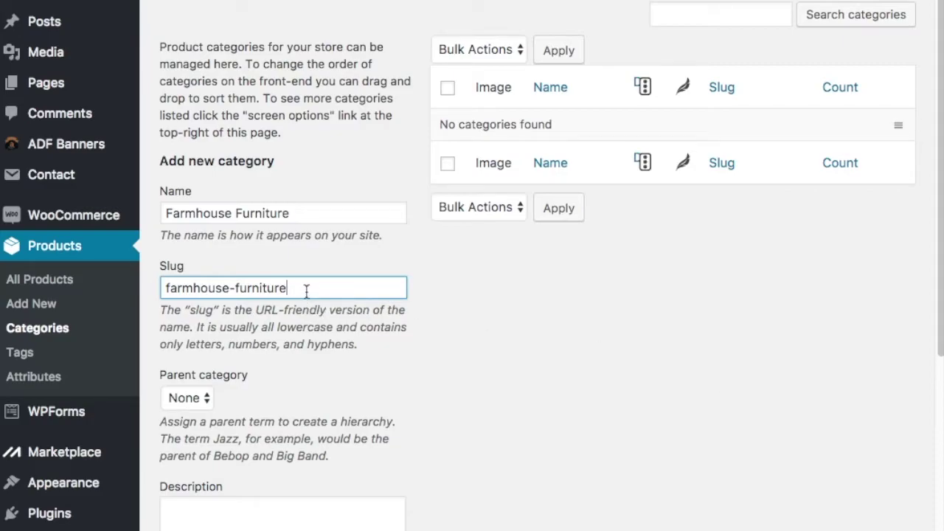
{"action": "type", "text": "/"}
{"action": "left_click", "coordinate": [167, 288]}
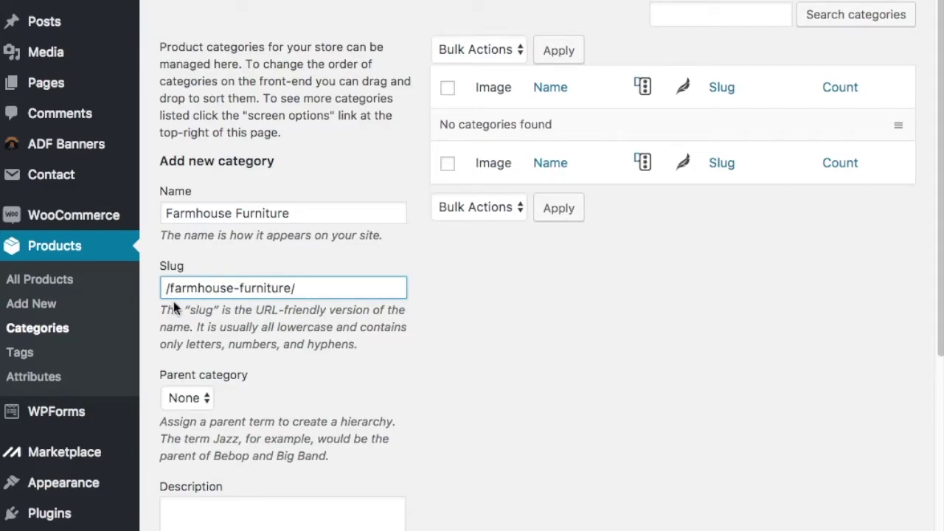
{"action": "key", "text": "BackSpace"}
{"action": "left_click", "coordinate": [632, 345]}
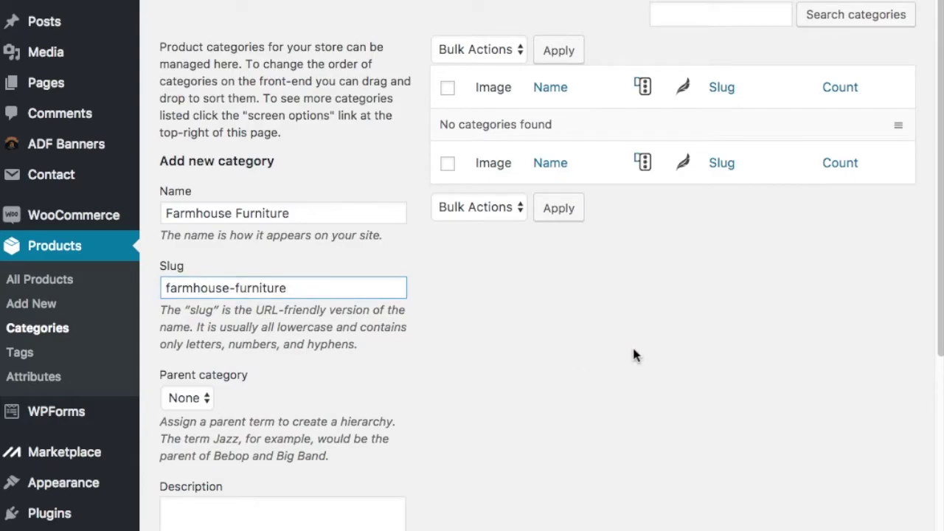
Add the Farmhouse Furniture category with no parent category and an empty description
{"action": "scroll", "coordinate": [632, 345], "scroll_direction": "down", "scroll_amount": 1}
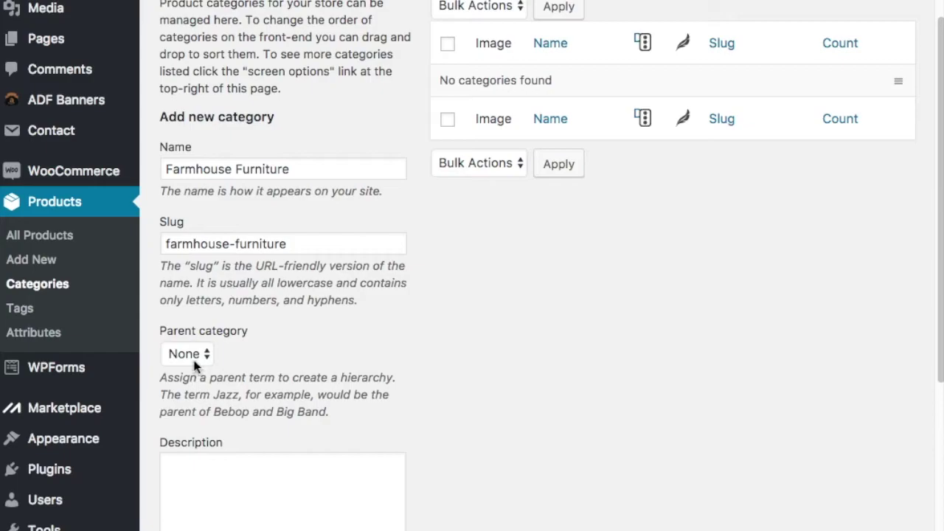
{"action": "scroll", "coordinate": [483, 378], "scroll_direction": "down", "scroll_amount": 5}
{"action": "left_click", "coordinate": [375, 338]}
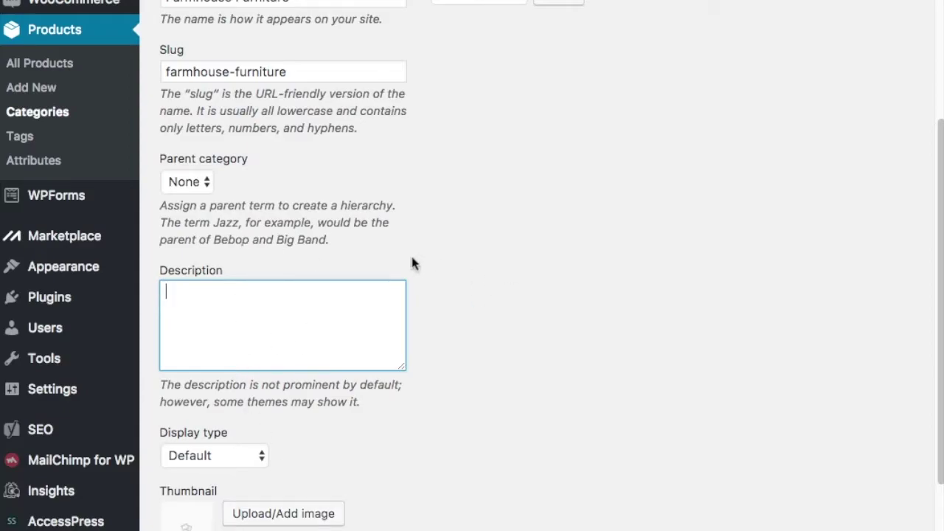
{"action": "scroll", "coordinate": [660, 424], "scroll_direction": "up", "scroll_amount": 7}
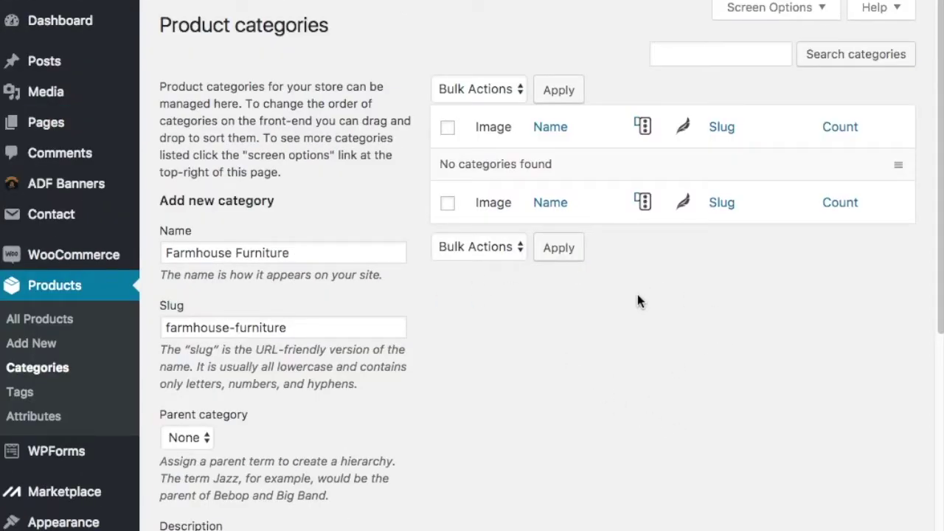
{"action": "scroll", "coordinate": [638, 299], "scroll_direction": "down", "scroll_amount": 5}
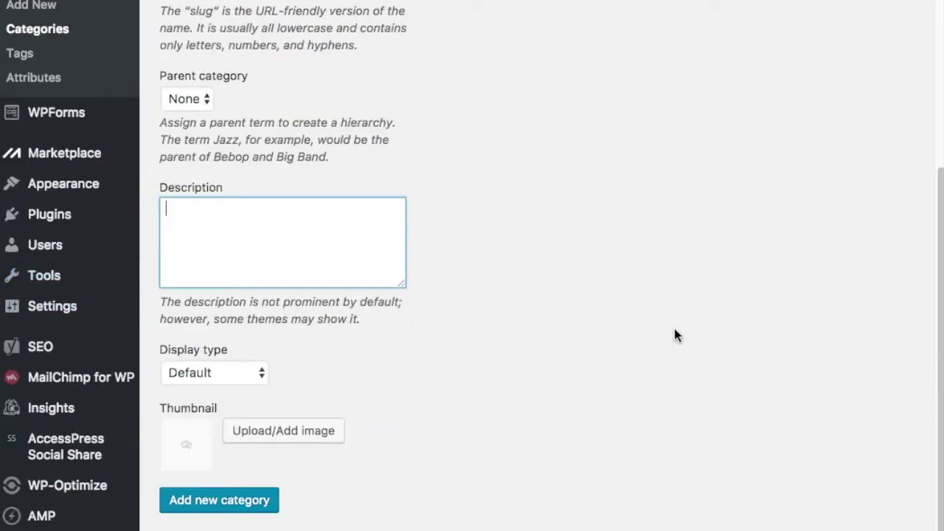
{"action": "scroll", "coordinate": [666, 298], "scroll_direction": "up", "scroll_amount": 5}
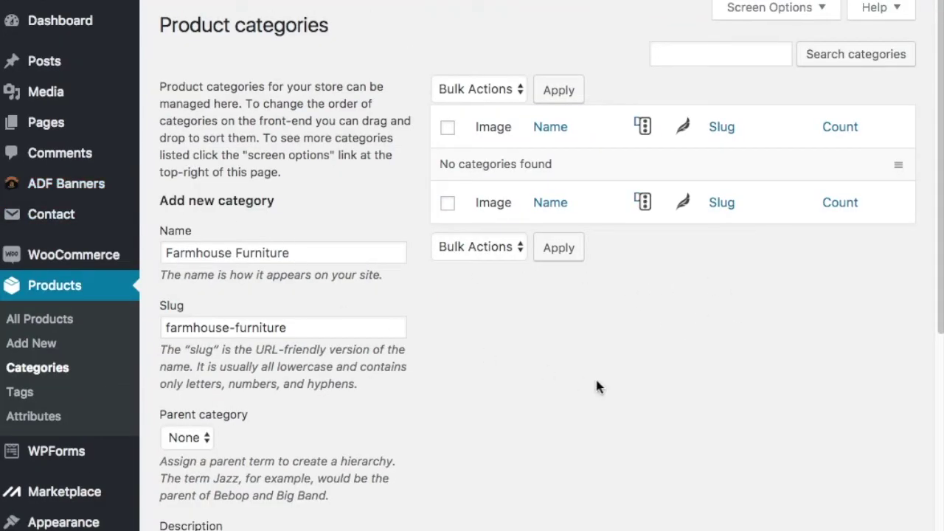
{"action": "scroll", "coordinate": [595, 376], "scroll_direction": "down", "scroll_amount": 1}
{"action": "scroll", "coordinate": [598, 377], "scroll_direction": "down", "scroll_amount": 3}
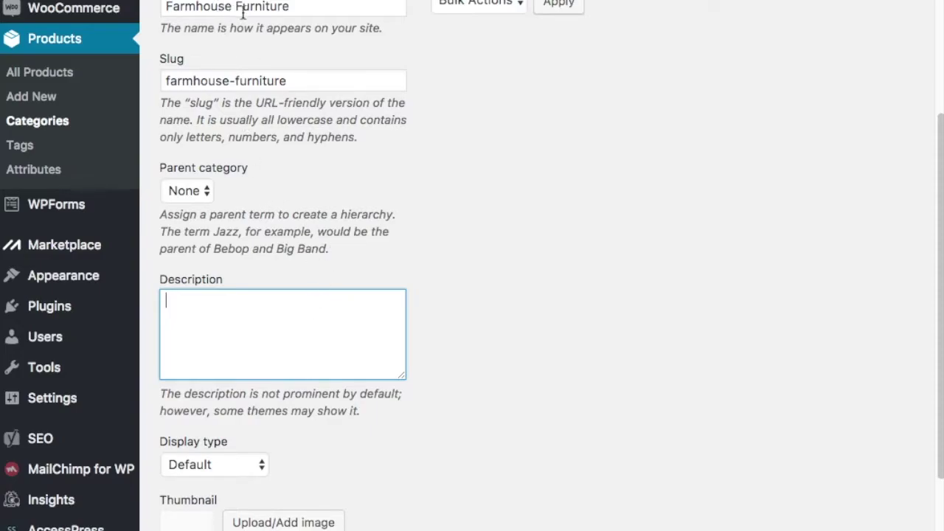
{"action": "scroll", "coordinate": [677, 405], "scroll_direction": "down", "scroll_amount": 1}
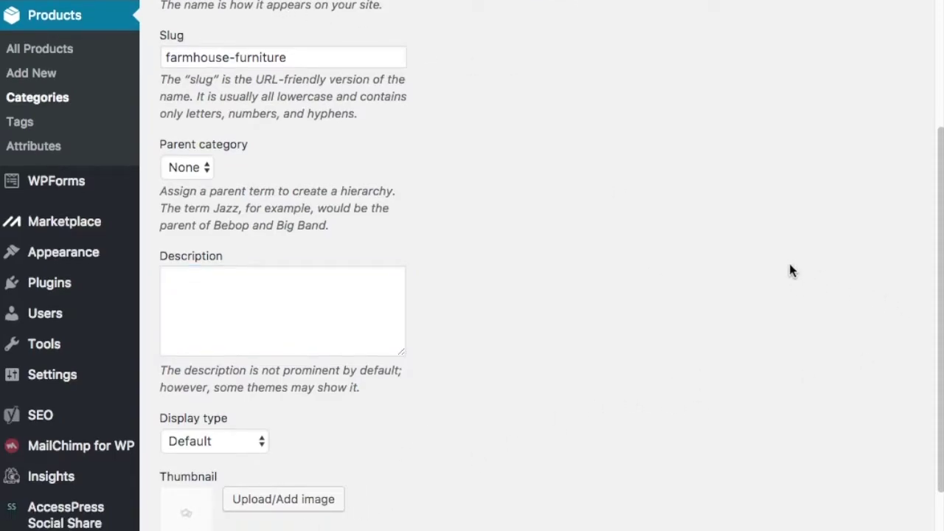
{"action": "scroll", "coordinate": [737, 255], "scroll_direction": "up", "scroll_amount": 5}
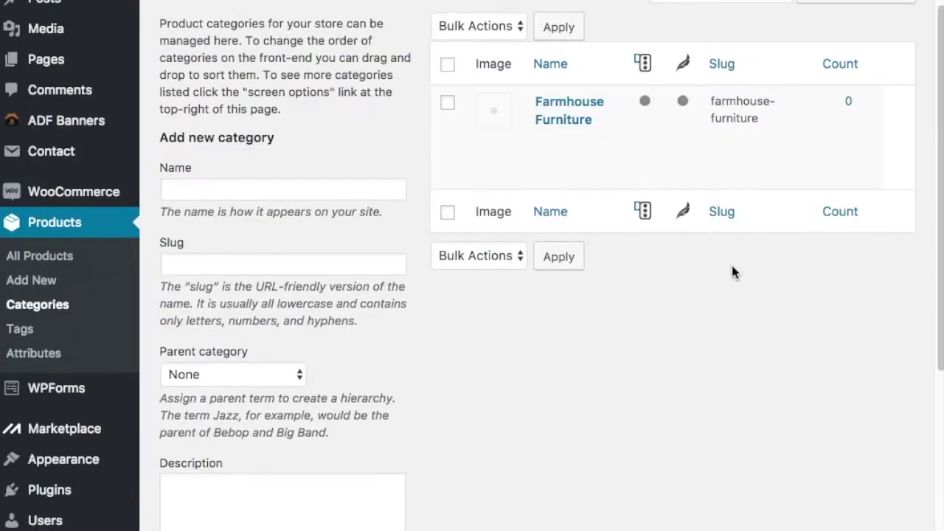
{"action": "mouse_move", "coordinate": [565, 156]}
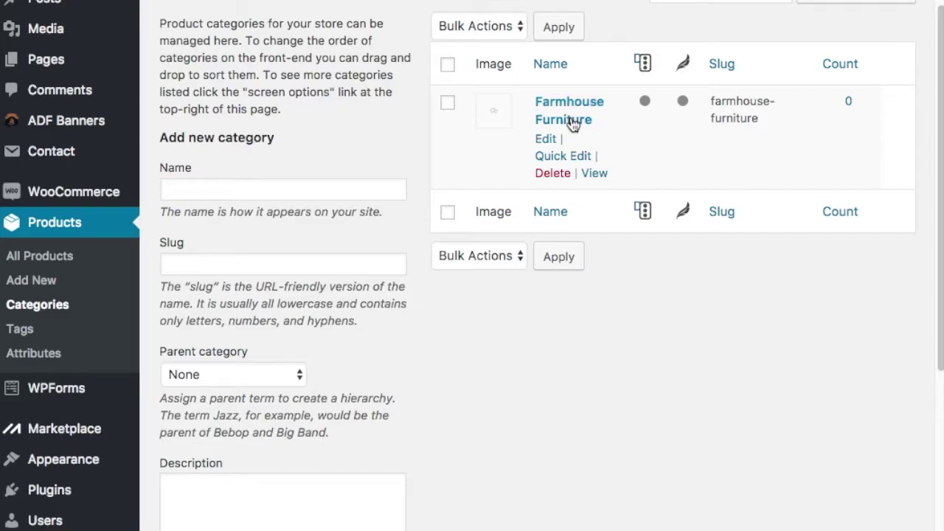
Name another new category Farmhouse Bedroom Furniture and give it the slug farmhouse-bedroom-furniture
{"action": "left_click", "coordinate": [248, 193]}
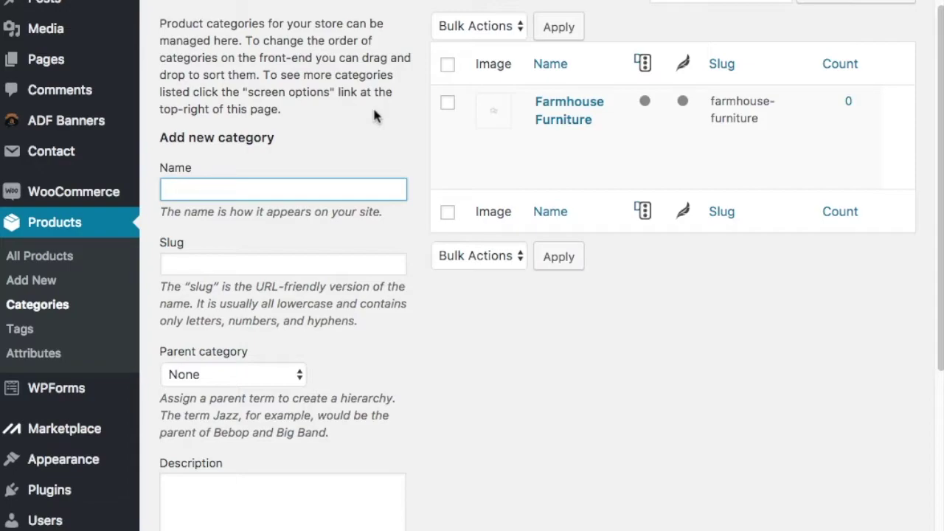
{"action": "type", "text": "Farmhouse Bedroom Furniture"}
{"action": "left_click", "coordinate": [272, 262]}
{"action": "type", "text": "farmhouse-bedroom-furniture"}
{"action": "left_click", "coordinate": [321, 186]}
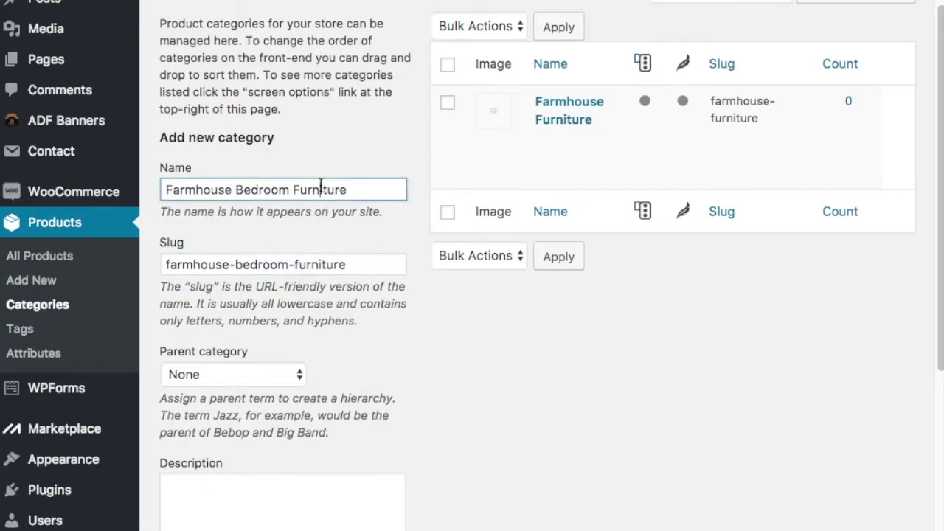
{"action": "left_click", "coordinate": [627, 400]}
Set Farmhouse Furniture as the parent of the bedroom furniture category and add the category
{"action": "scroll", "coordinate": [368, 415], "scroll_direction": "down", "scroll_amount": 1}
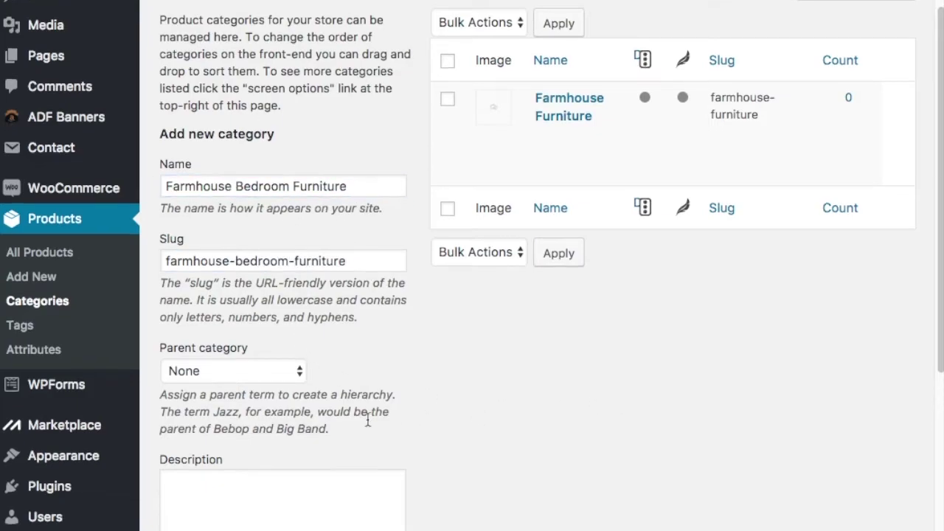
{"action": "left_click", "coordinate": [259, 372]}
{"action": "left_click", "coordinate": [248, 389]}
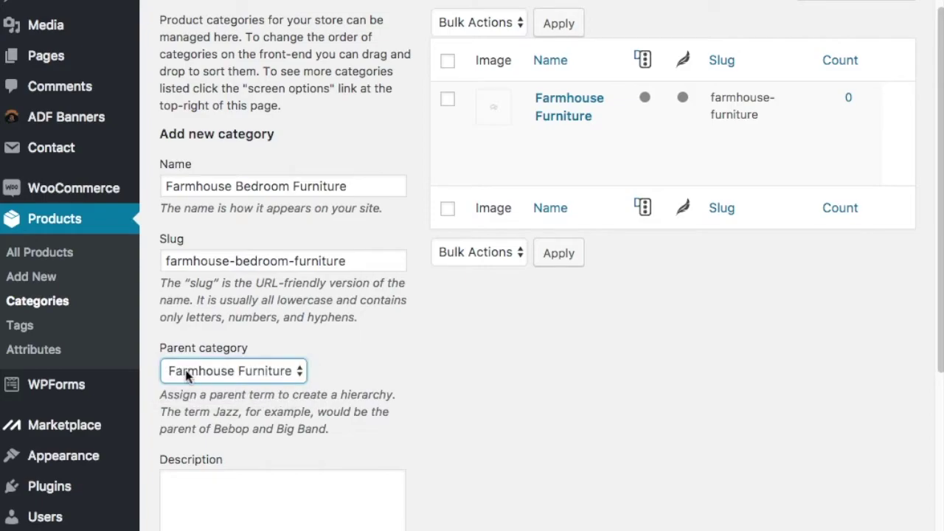
{"action": "left_click", "coordinate": [572, 417]}
{"action": "scroll", "coordinate": [573, 414], "scroll_direction": "down", "scroll_amount": 5}
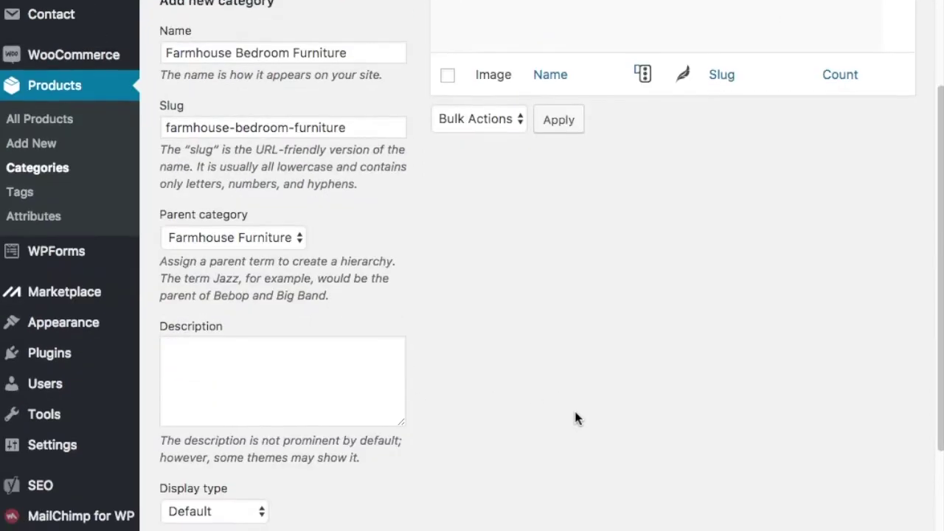
{"action": "scroll", "coordinate": [574, 416], "scroll_direction": "down", "scroll_amount": 3}
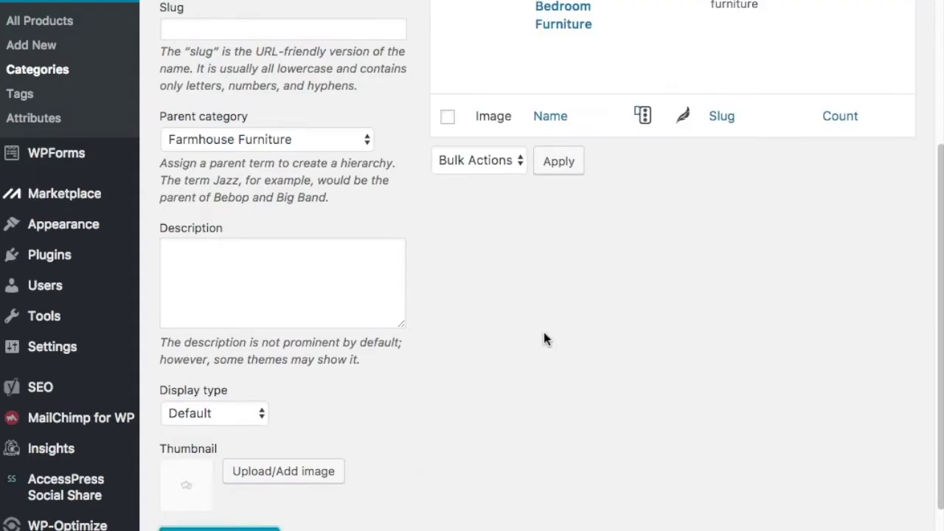
Add a Farmhouse Living Room Furniture category under Farmhouse Furniture with the slug farmhouse-living-room-furniture
{"action": "scroll", "coordinate": [548, 354], "scroll_direction": "up", "scroll_amount": 6}
{"action": "left_click", "coordinate": [244, 189]}
{"action": "type", "text": "Farmhouse Liv"}
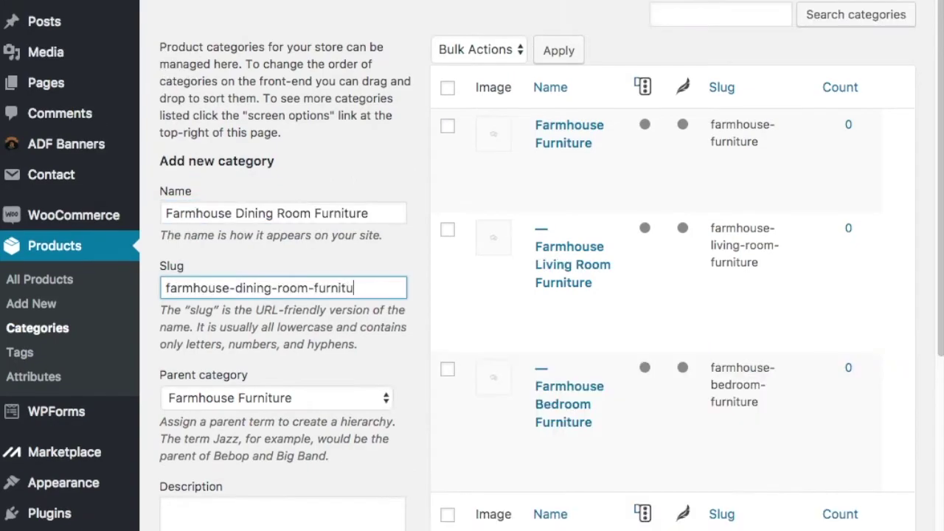
Complete the slug farmhouse-dining-room-furniture and add the Farmhouse Dining Room Furniture category under Farmhouse Furniture
{"action": "type", "text": "re"}
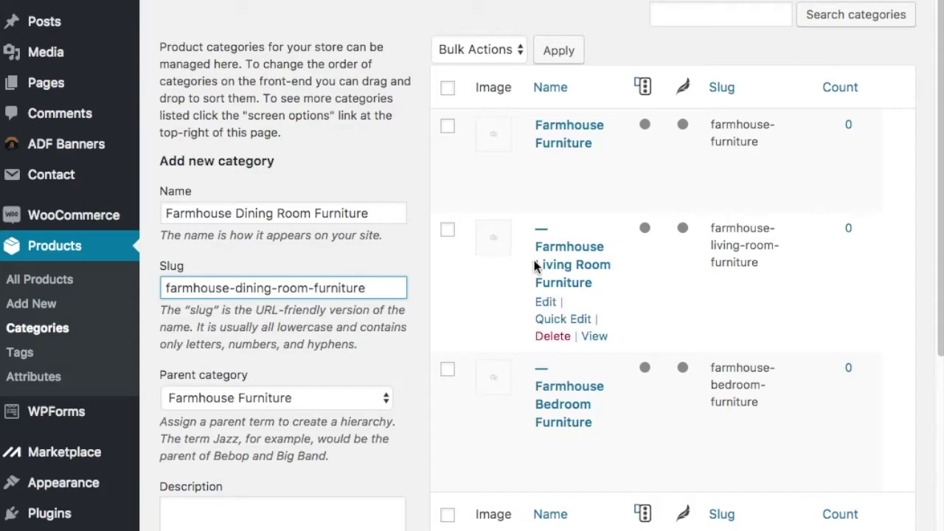
{"action": "mouse_move", "coordinate": [572, 412]}
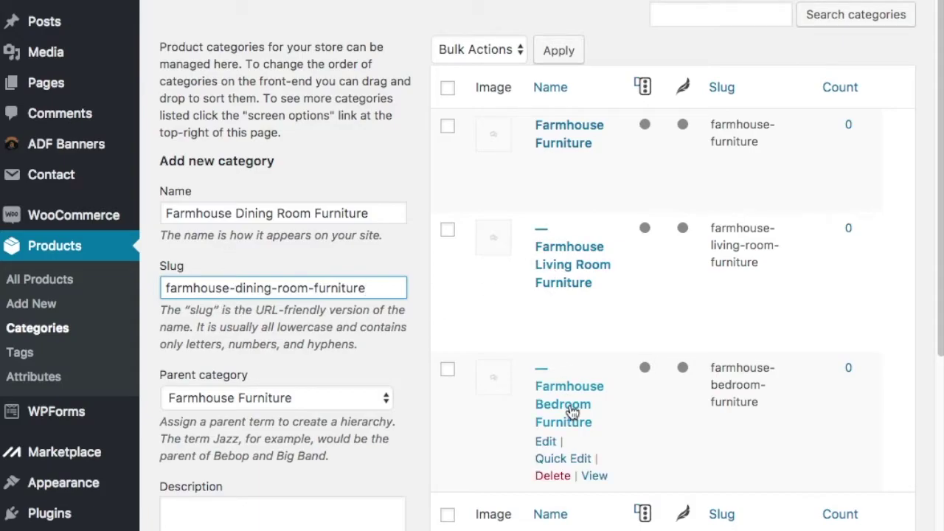
{"action": "scroll", "coordinate": [382, 328], "scroll_direction": "down", "scroll_amount": 3}
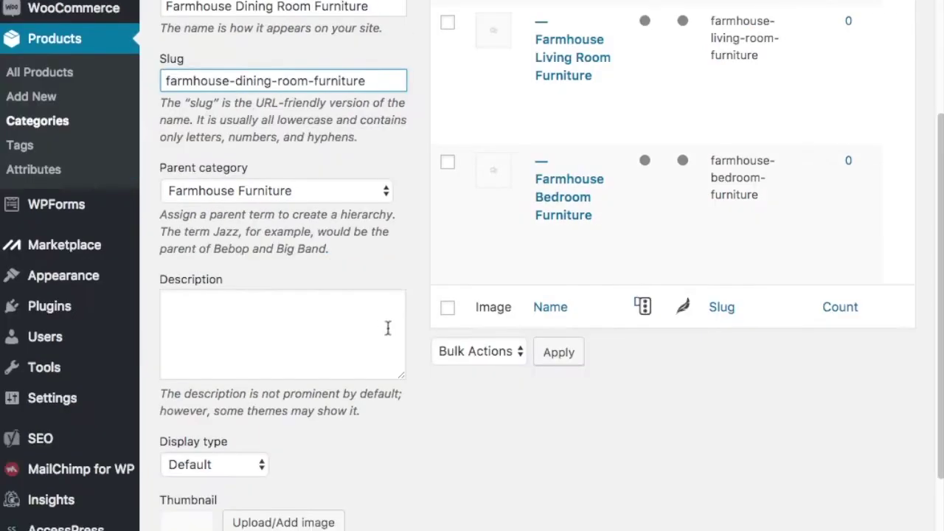
{"action": "scroll", "coordinate": [480, 411], "scroll_direction": "down", "scroll_amount": 1}
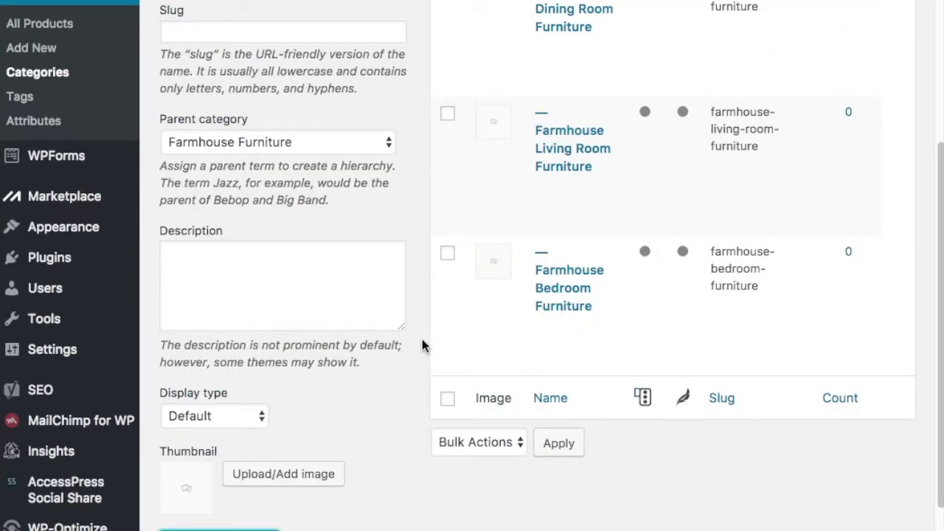
{"action": "scroll", "coordinate": [418, 336], "scroll_direction": "up", "scroll_amount": 5}
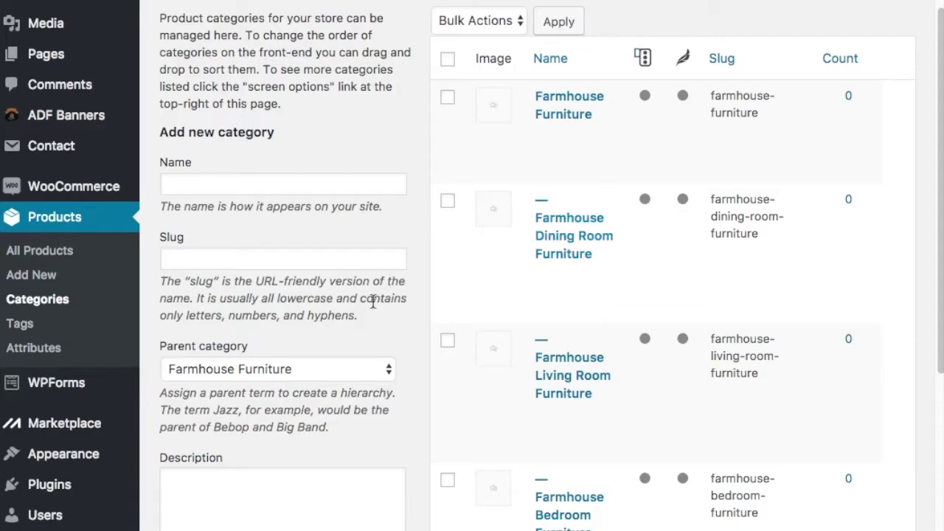
{"action": "mouse_move", "coordinate": [695, 246]}
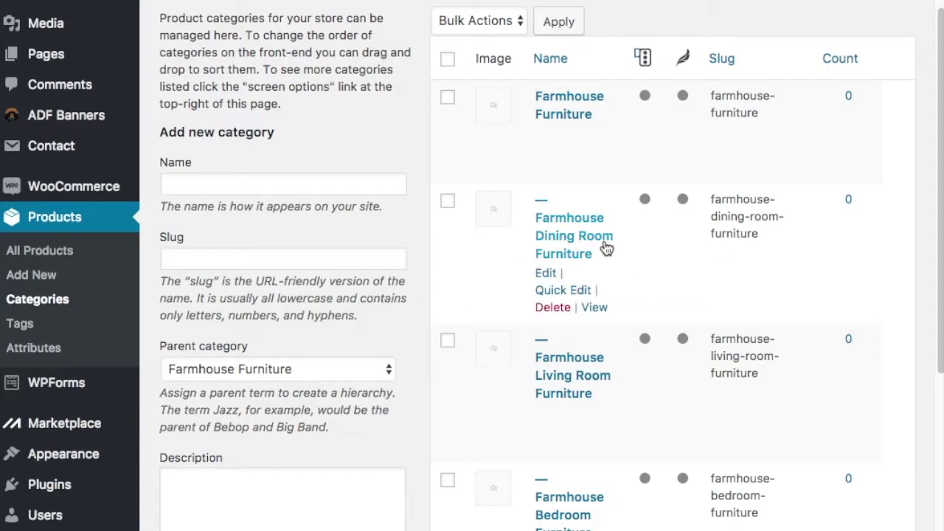
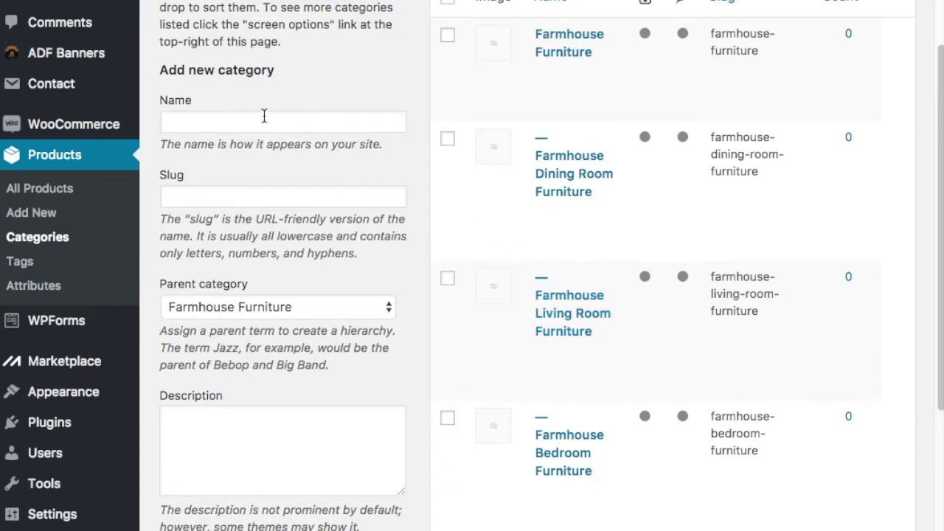
Name another new category Farmhouse Sofas and give it the slug farmhouse-sofas
{"action": "left_click", "coordinate": [238, 124]}
{"action": "type", "text": "Farmhouse Sof"}
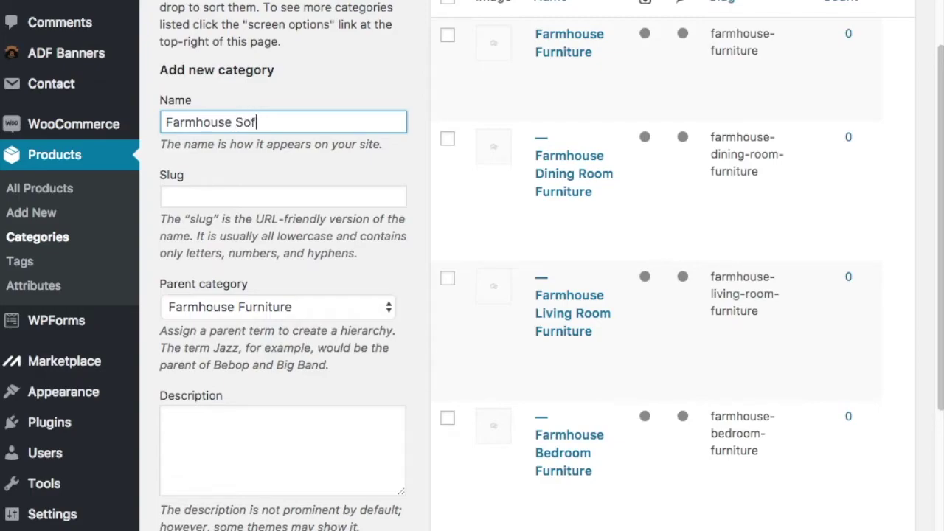
{"action": "type", "text": "s"}
{"action": "key", "text": "Tab"}
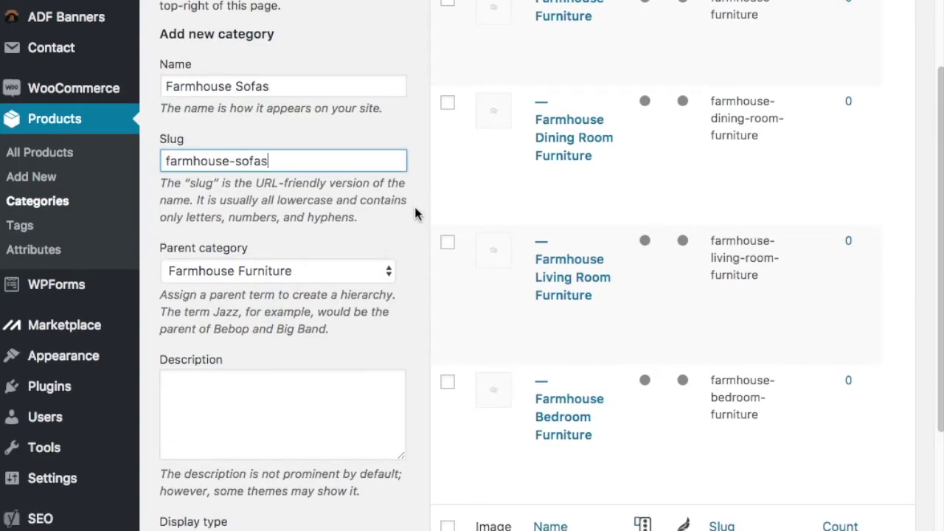
Set Farmhouse Living Room Furniture as the parent of the sofas category and add the category
{"action": "left_click", "coordinate": [387, 271]}
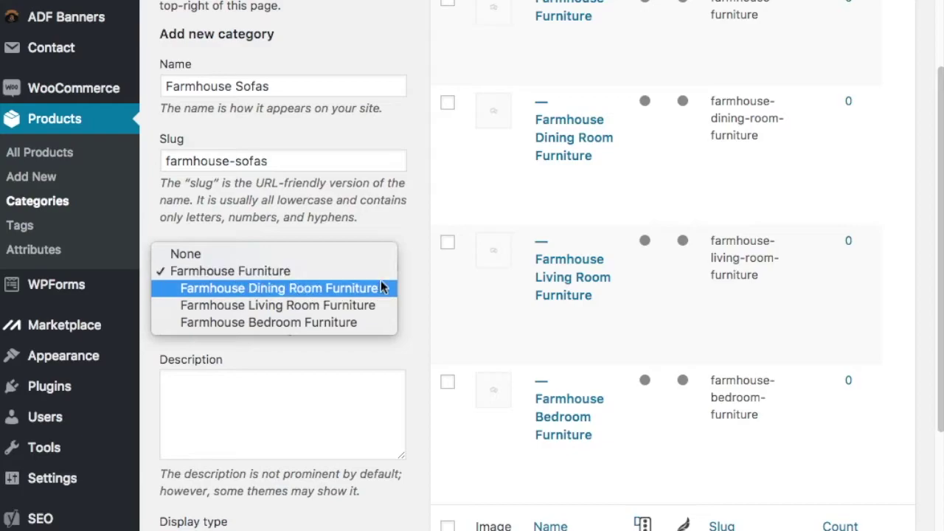
{"action": "left_click", "coordinate": [374, 310]}
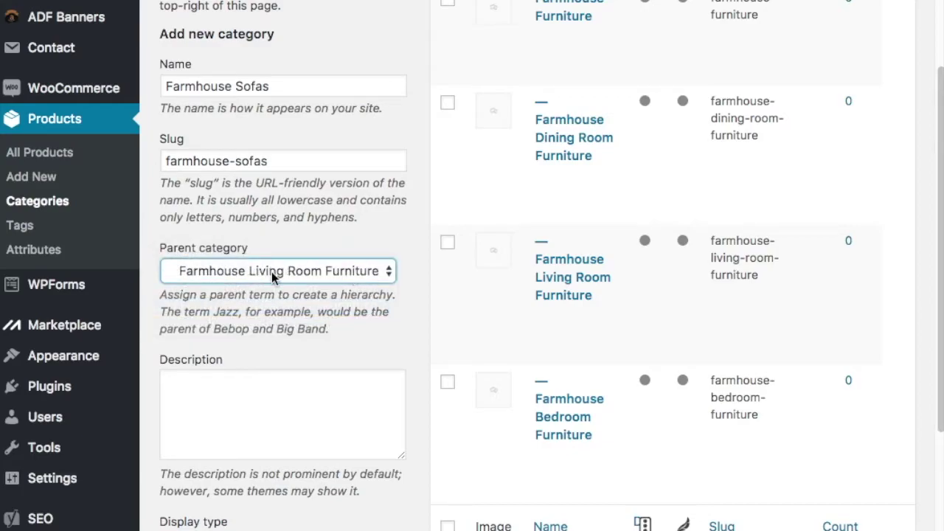
{"action": "scroll", "coordinate": [406, 262], "scroll_direction": "down", "scroll_amount": 5}
{"action": "left_click", "coordinate": [226, 398]}
{"action": "scroll", "coordinate": [405, 295], "scroll_direction": "up", "scroll_amount": 3}
{"action": "scroll", "coordinate": [405, 295], "scroll_direction": "up", "scroll_amount": 3}
{"action": "mouse_move", "coordinate": [485, 152]}
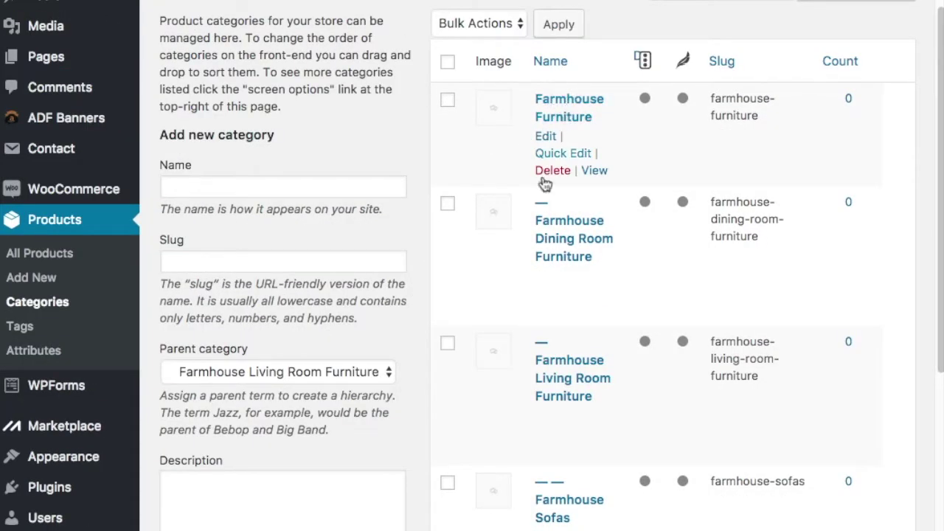
{"action": "mouse_move", "coordinate": [547, 240]}
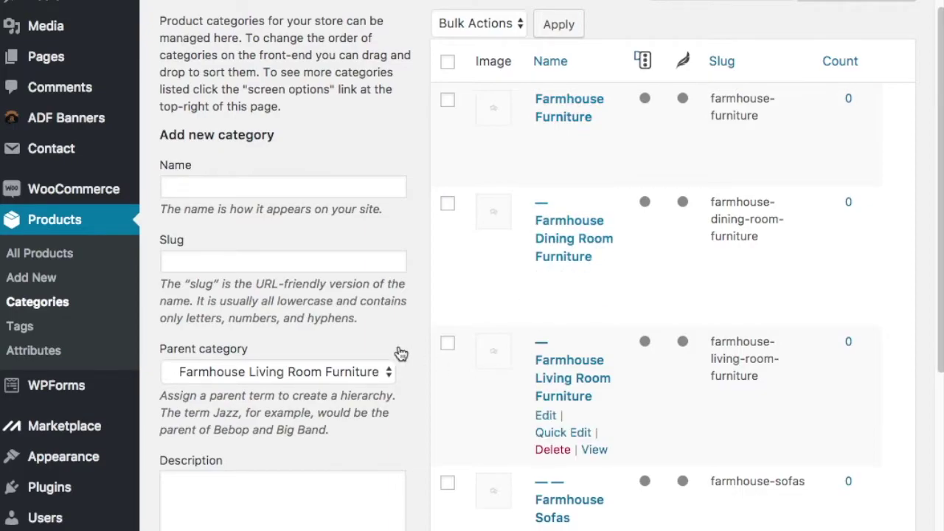
{"action": "scroll", "coordinate": [354, 376], "scroll_direction": "down", "scroll_amount": 3}
{"action": "mouse_move", "coordinate": [550, 346]}
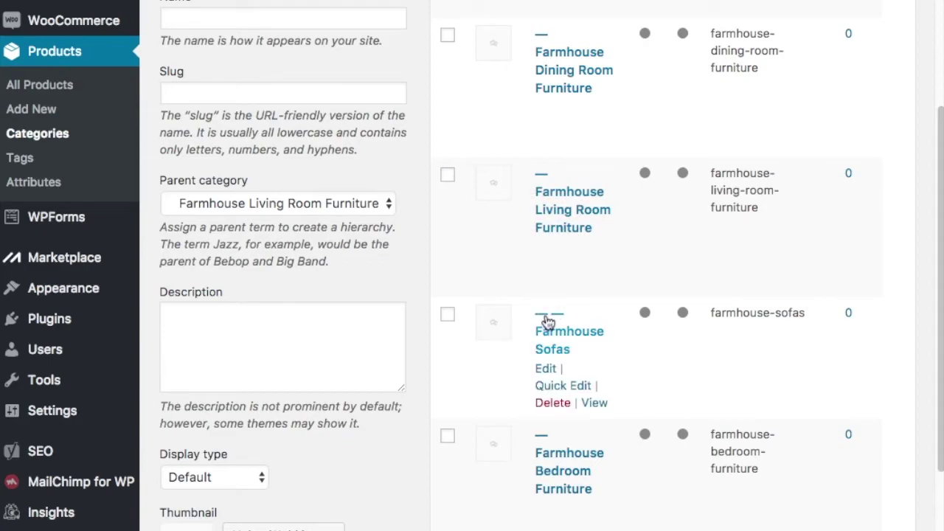
{"action": "left_click", "coordinate": [267, 207]}
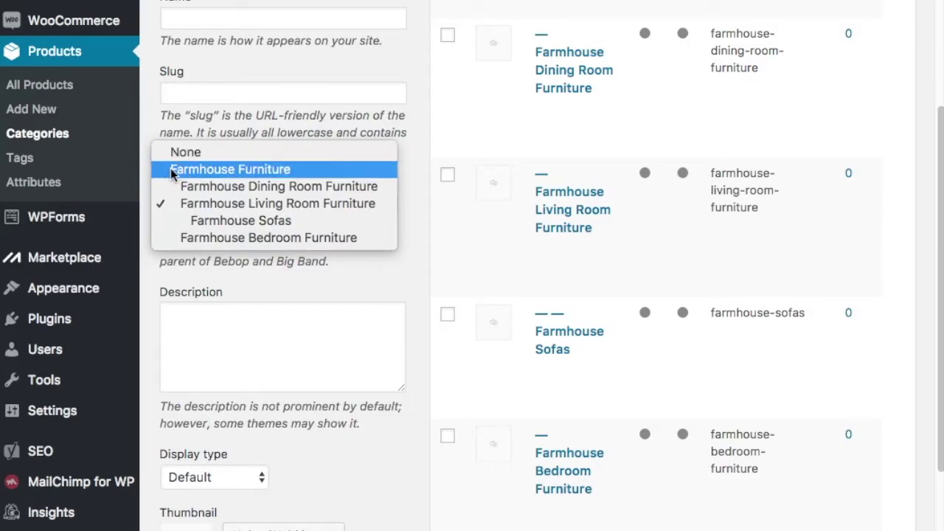
{"action": "left_click", "coordinate": [351, 286]}
{"action": "scroll", "coordinate": [338, 281], "scroll_direction": "up", "scroll_amount": 5}
Add a Farmhouse Sectionals category under Farmhouse Living Room Furniture
{"action": "left_click", "coordinate": [255, 251]}
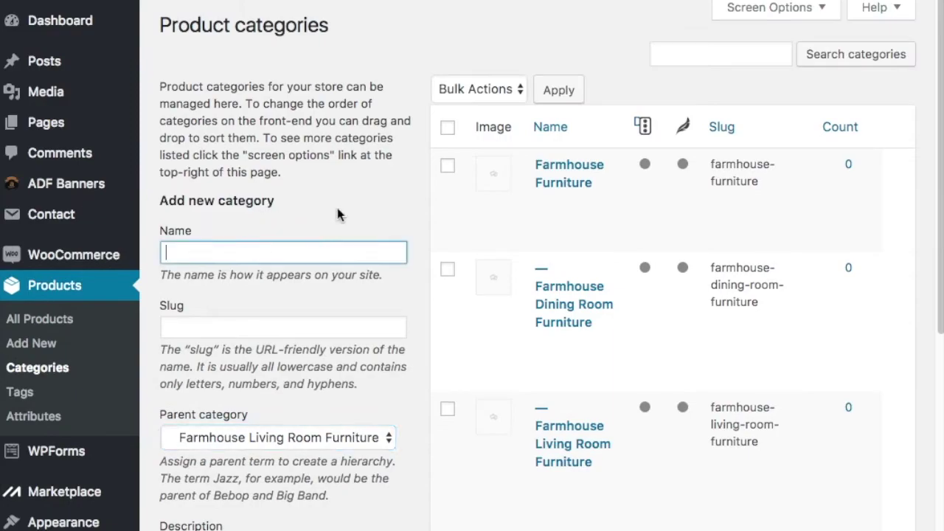
{"action": "type", "text": "Farmhouse"}
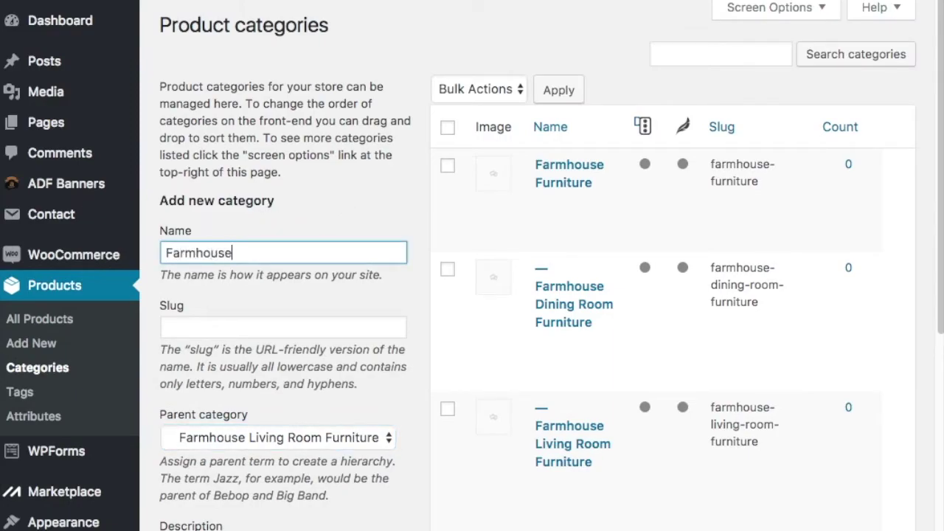
{"action": "type", "text": " Sectional"}
{"action": "key", "text": "Return"}
Add a Farmhouse Ottomans category with the slug farmhouse-ottomans under Farmhouse Living Room Furniture
{"action": "type", "text": "Farmhouse Ottomans"}
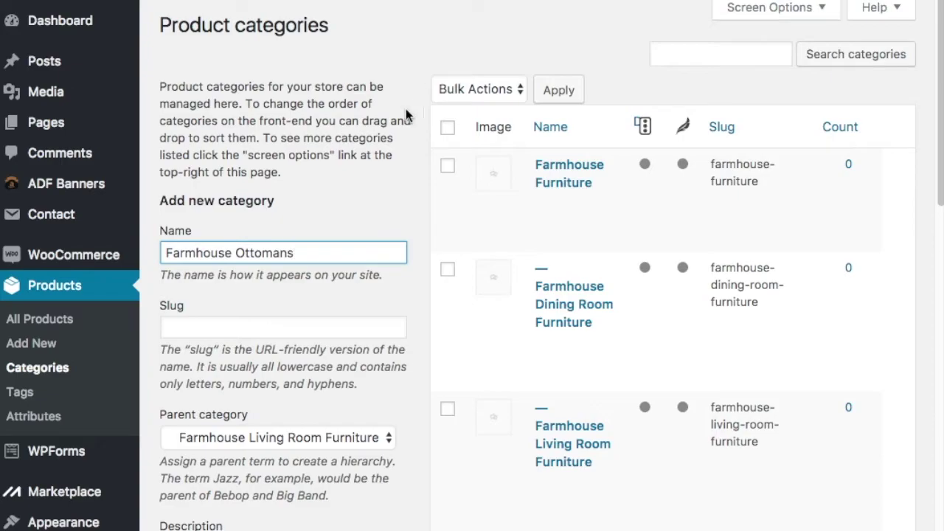
{"action": "left_click", "coordinate": [348, 329]}
{"action": "type", "text": "f"}
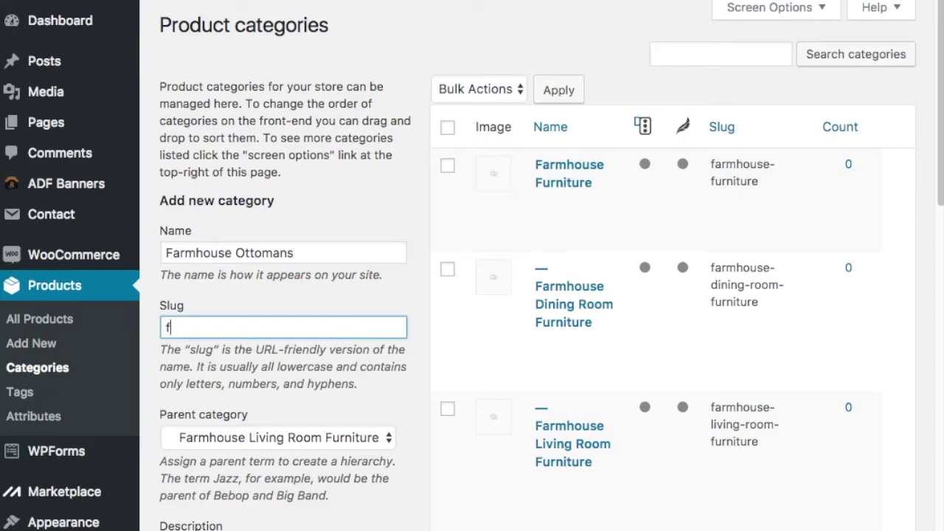
{"action": "type", "text": "armhouse-ottomans"}
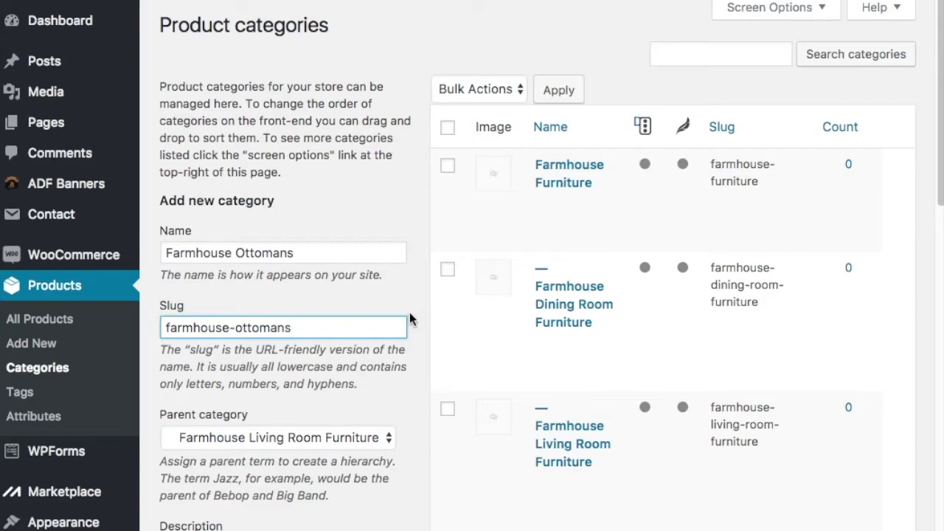
{"action": "scroll", "coordinate": [413, 317], "scroll_direction": "down", "scroll_amount": 10}
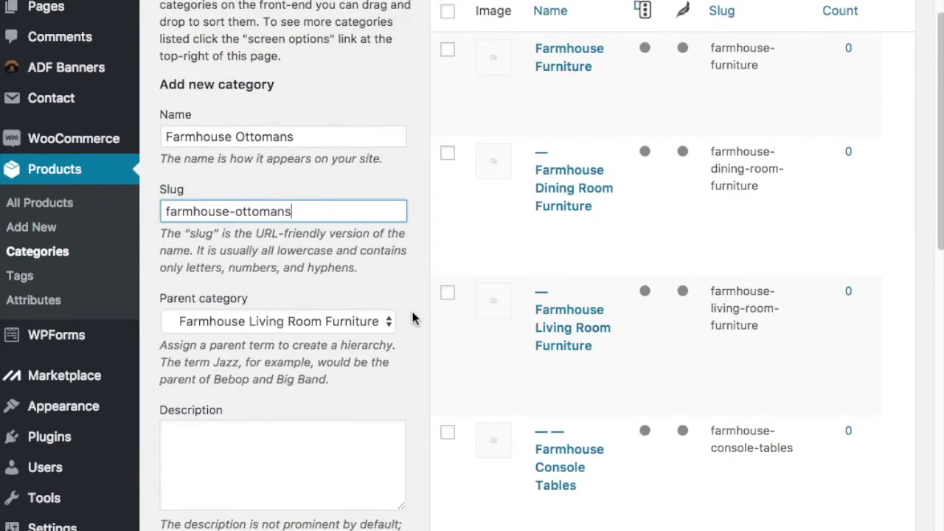
{"action": "left_click", "coordinate": [214, 355]}
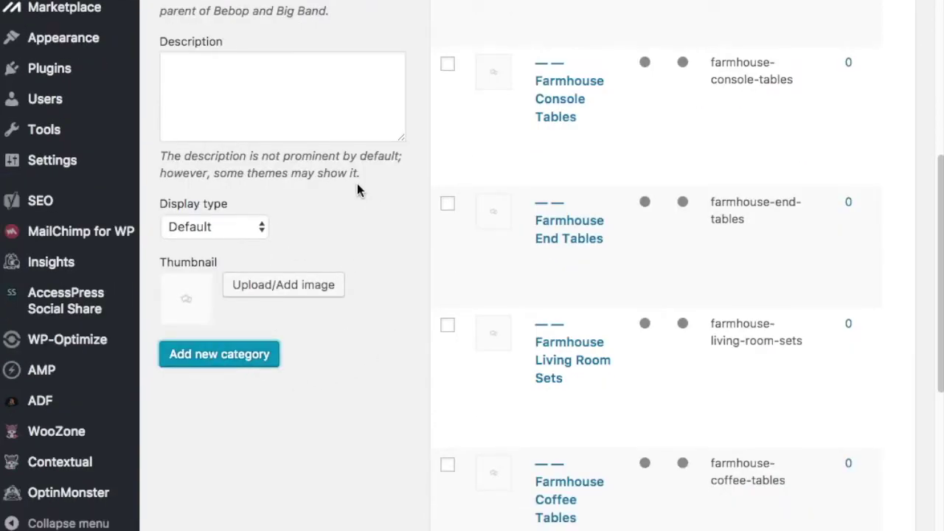
{"action": "scroll", "coordinate": [408, 338], "scroll_direction": "up", "scroll_amount": 2}
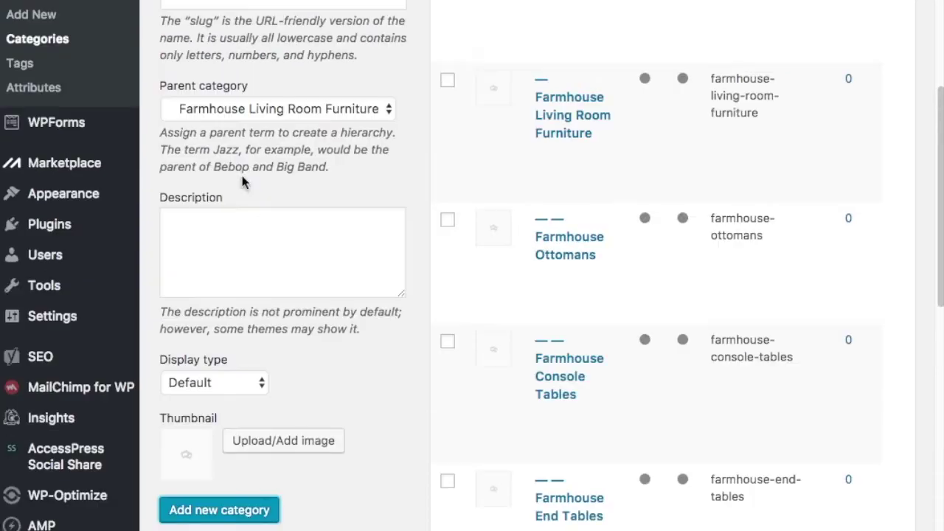
{"action": "left_click", "coordinate": [252, 103]}
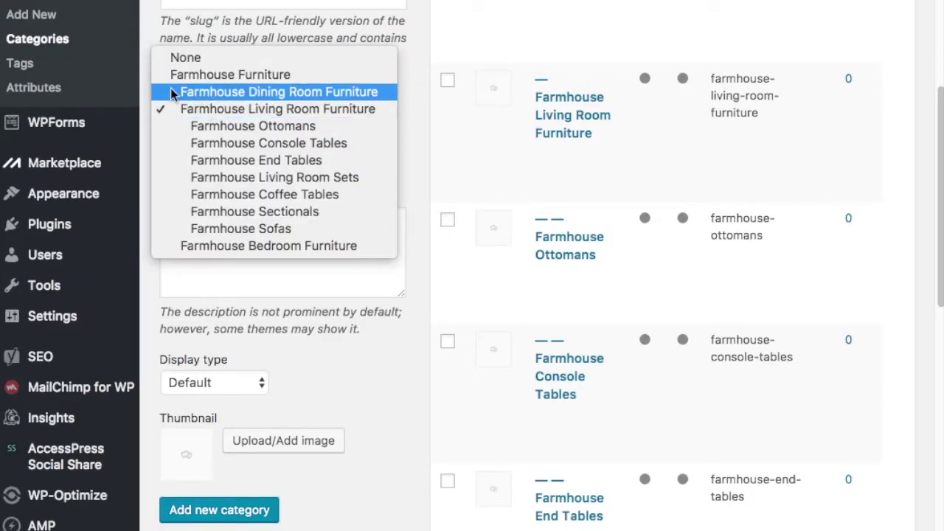
{"action": "left_click", "coordinate": [169, 76]}
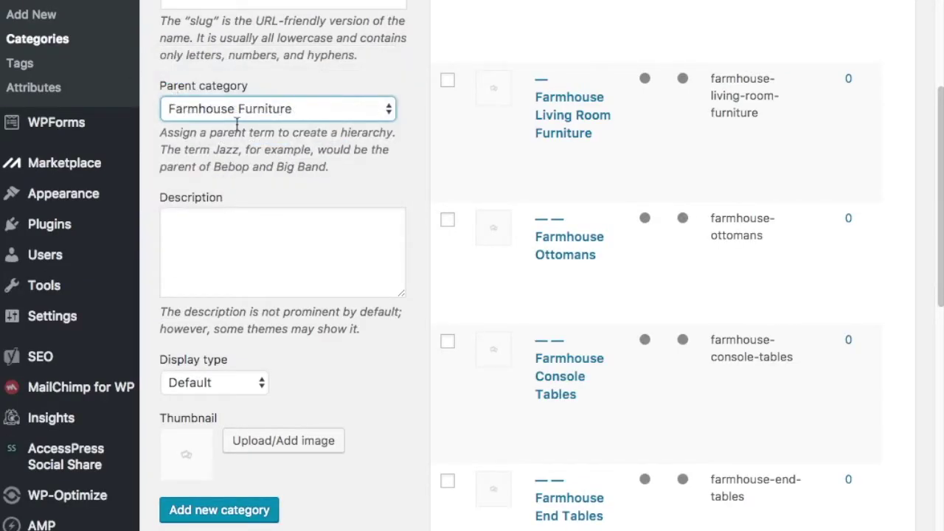
{"action": "left_click", "coordinate": [163, 110]}
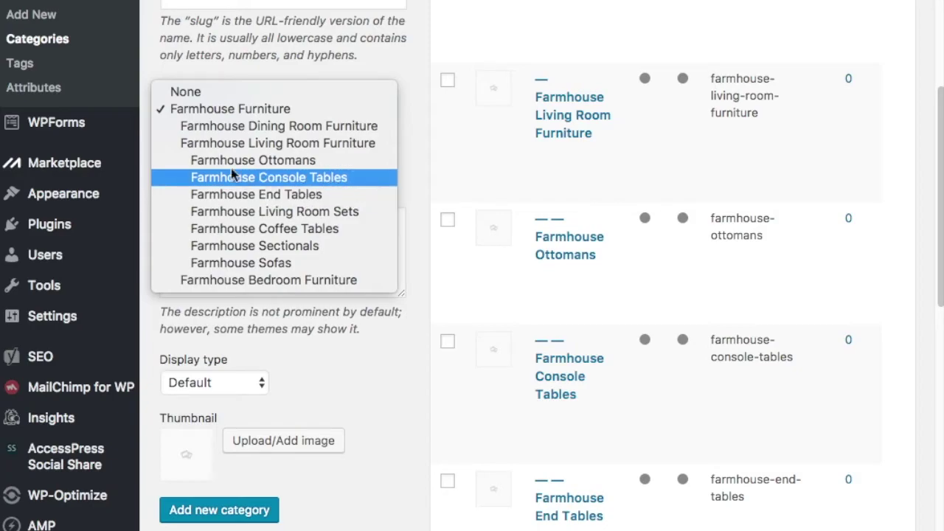
{"action": "left_click", "coordinate": [185, 131]}
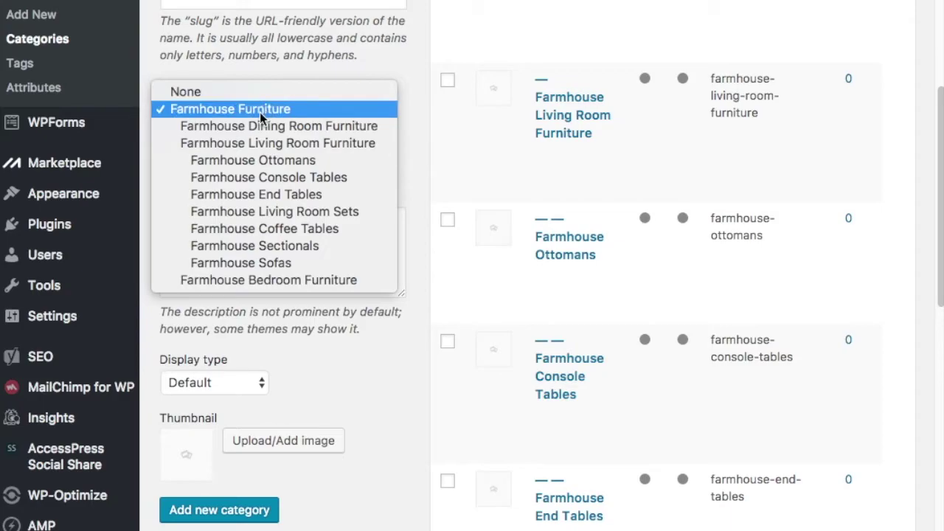
{"action": "left_click", "coordinate": [262, 65]}
{"action": "scroll", "coordinate": [390, 196], "scroll_direction": "up", "scroll_amount": 2}
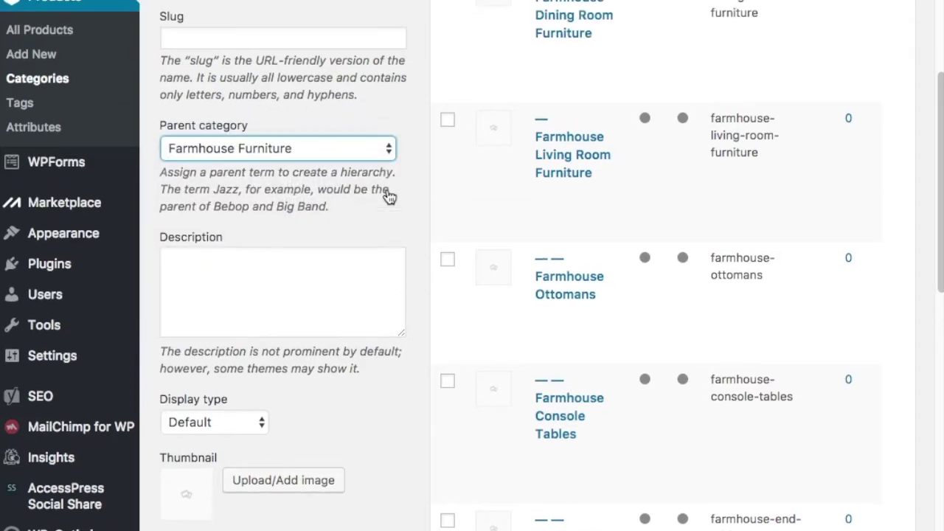
{"action": "scroll", "coordinate": [390, 201], "scroll_direction": "up", "scroll_amount": 3}
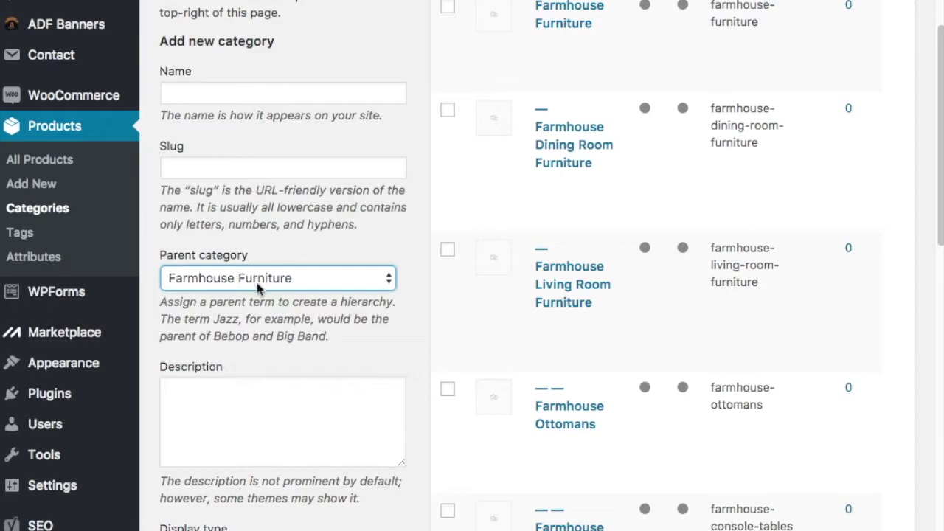
{"action": "left_click", "coordinate": [225, 101]}
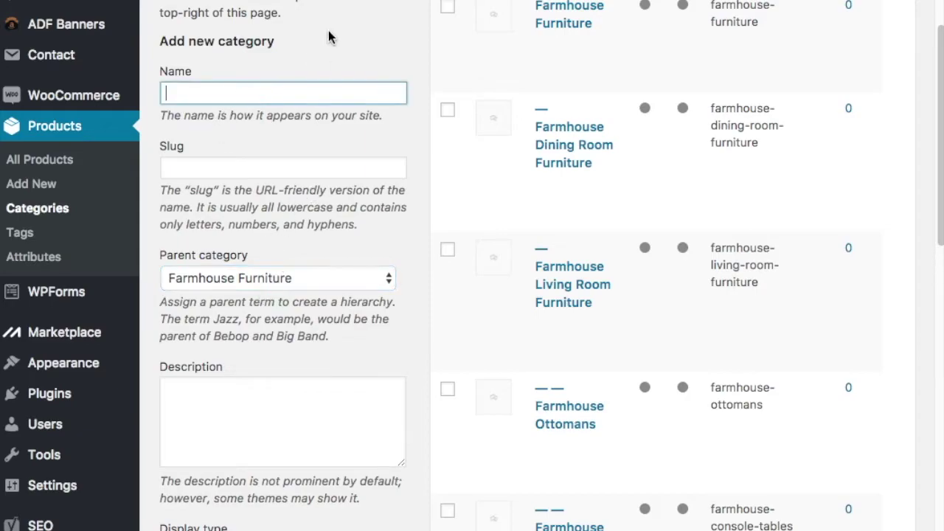
Add a Farmhouse Wall Decor category with the slug farmhouse-wall-decor and None as its parent
{"action": "left_click", "coordinate": [281, 285]}
{"action": "left_click", "coordinate": [207, 263]}
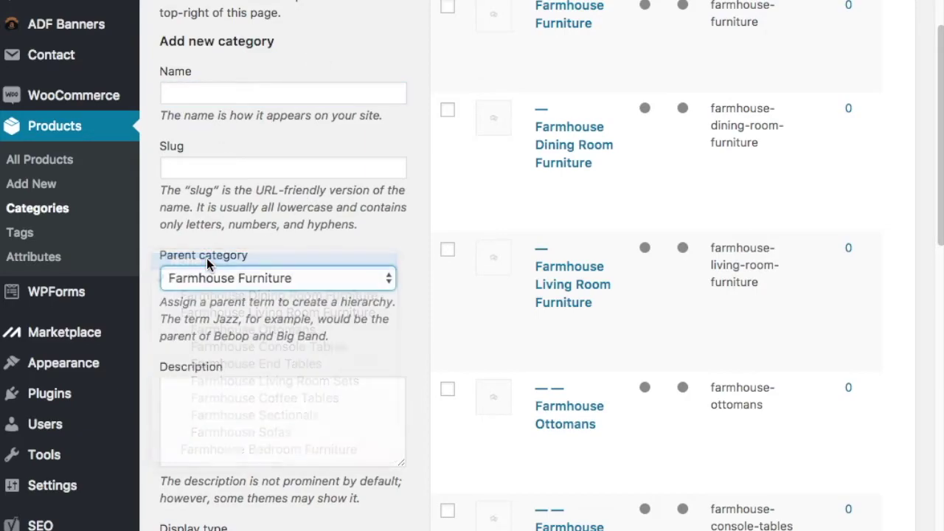
{"action": "left_click", "coordinate": [207, 98]}
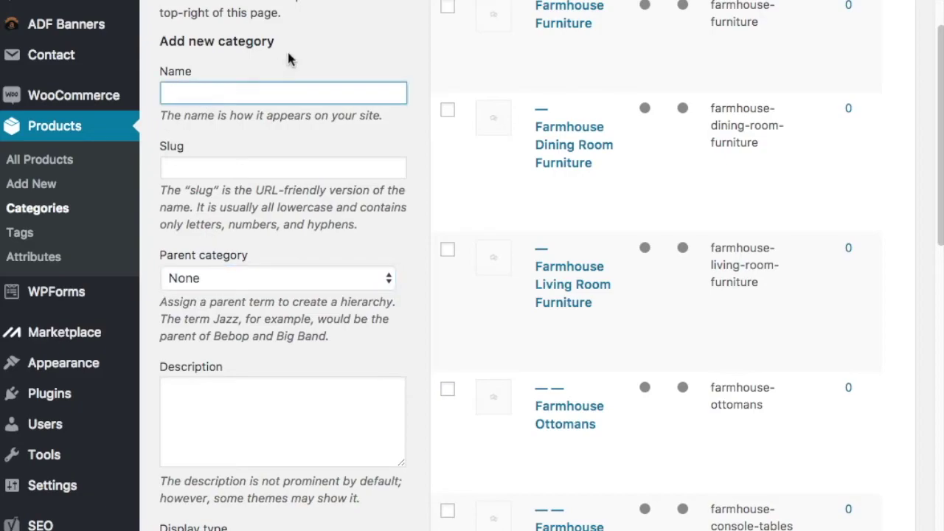
{"action": "type", "text": "Farmhouse W"}
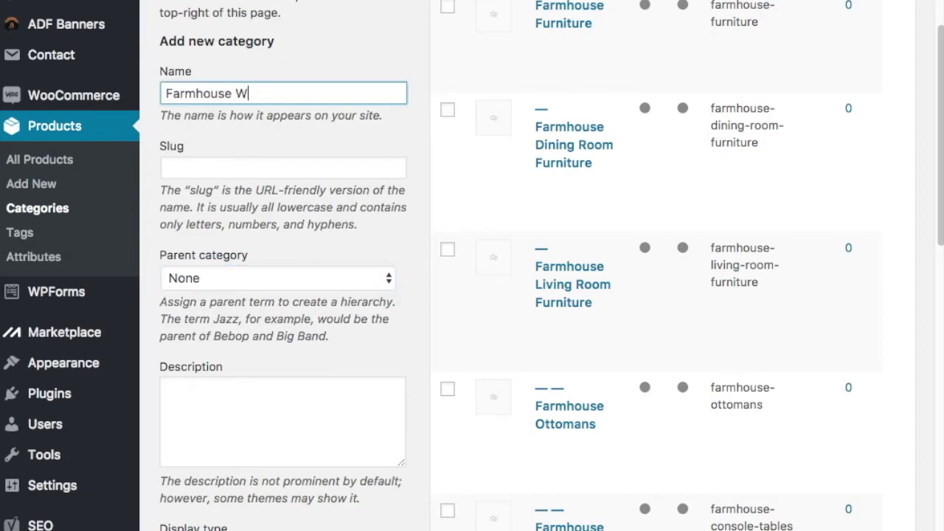
{"action": "type", "text": "all Decor"}
{"action": "left_click", "coordinate": [201, 169]}
{"action": "type", "text": "farmhouse-wall-decor"}
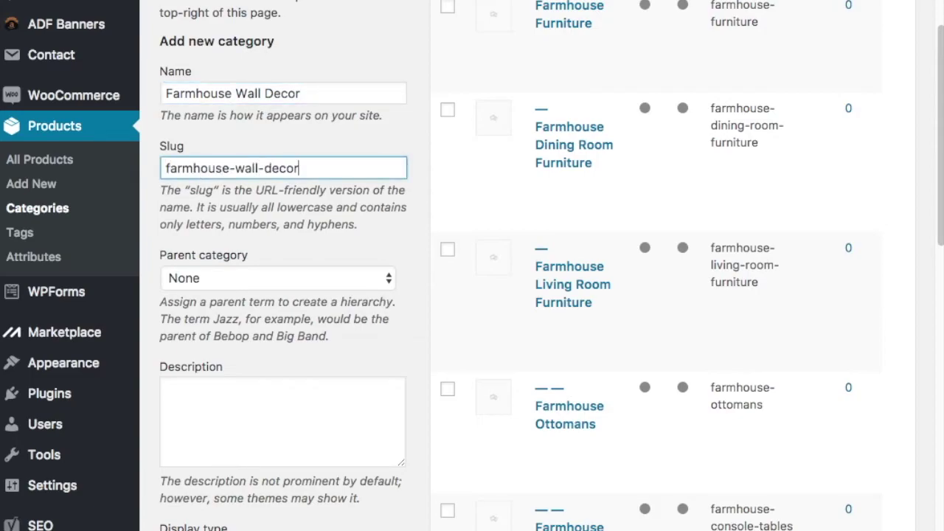
{"action": "left_click", "coordinate": [405, 339]}
{"action": "scroll", "coordinate": [405, 339], "scroll_direction": "down", "scroll_amount": 1}
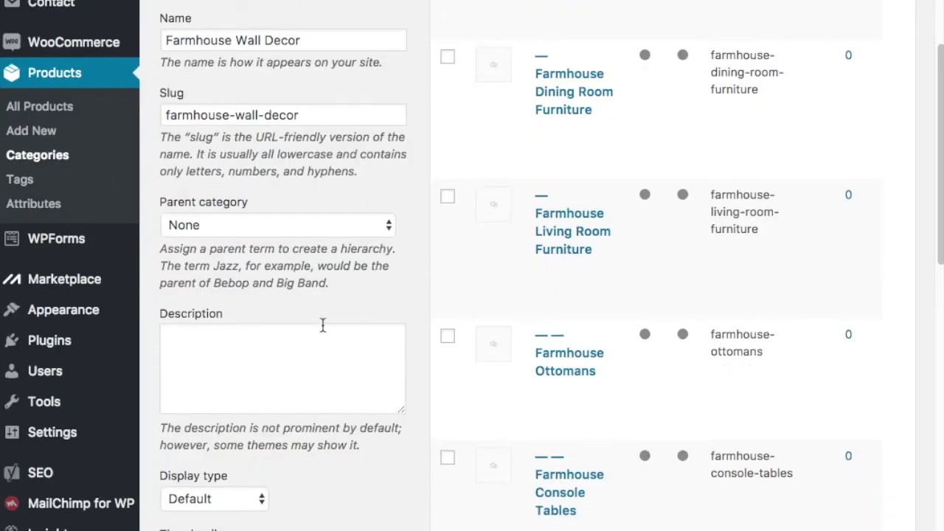
{"action": "scroll", "coordinate": [337, 313], "scroll_direction": "down", "scroll_amount": 5}
{"action": "left_click", "coordinate": [227, 350]}
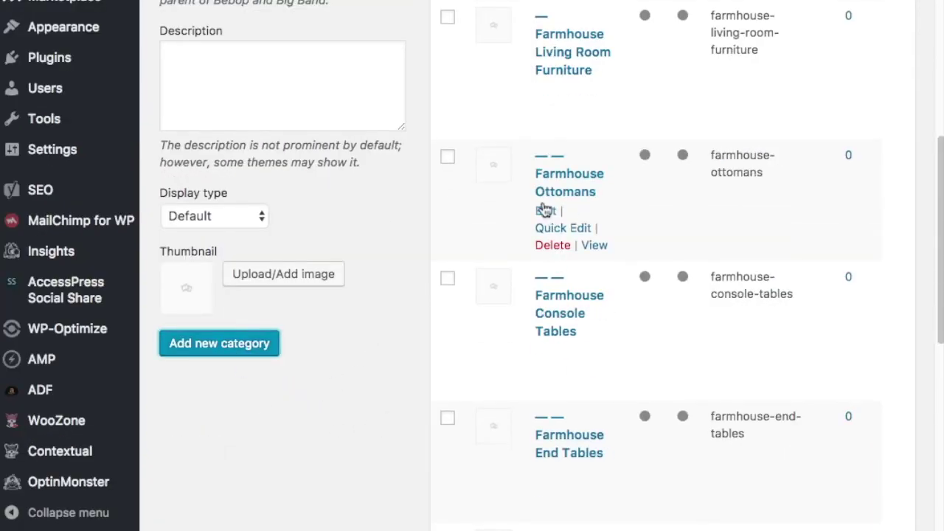
{"action": "scroll", "coordinate": [670, 185], "scroll_direction": "up", "scroll_amount": 9}
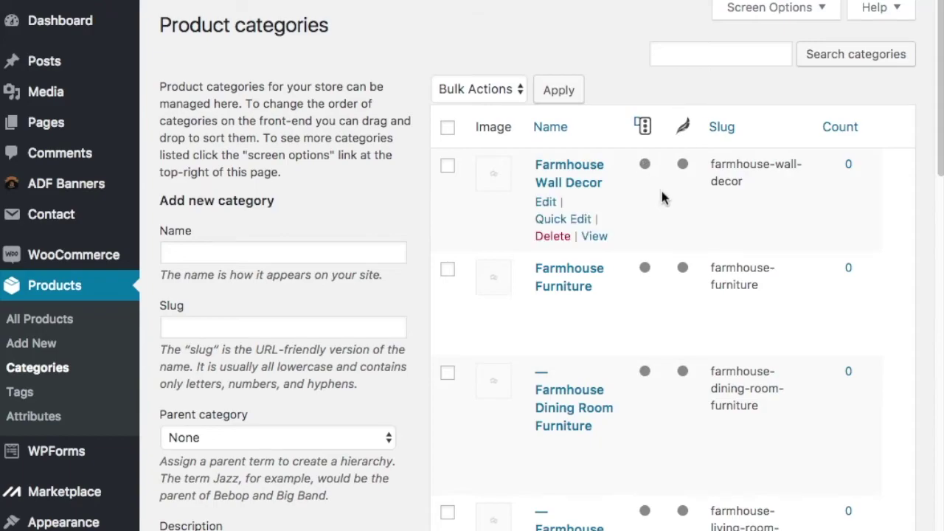
{"action": "scroll", "coordinate": [676, 225], "scroll_direction": "down", "scroll_amount": 7}
{"action": "scroll", "coordinate": [677, 236], "scroll_direction": "down", "scroll_amount": 5}
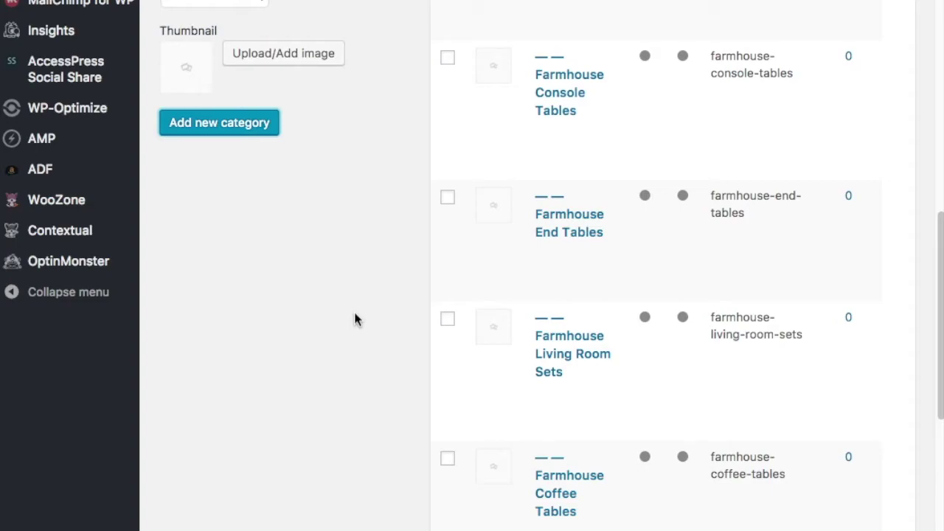
{"action": "scroll", "coordinate": [392, 175], "scroll_direction": "up", "scroll_amount": 7}
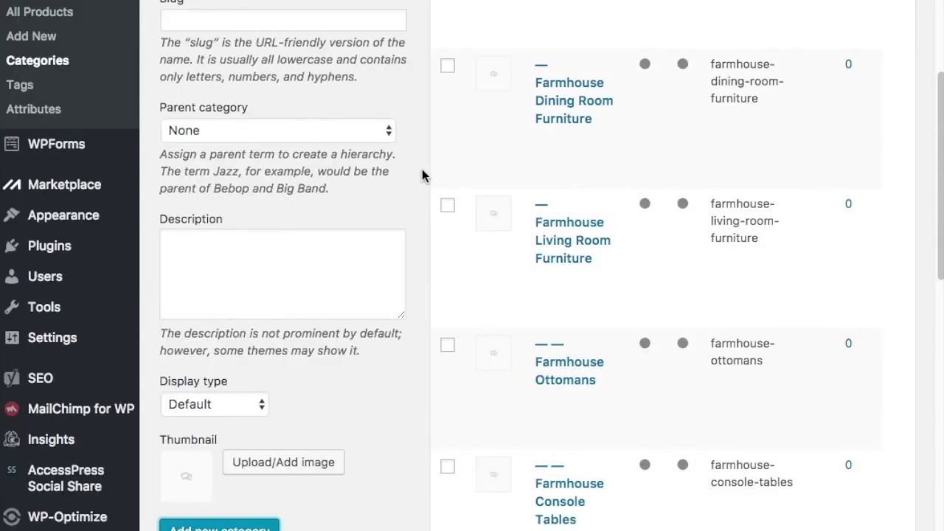
{"action": "scroll", "coordinate": [422, 169], "scroll_direction": "up", "scroll_amount": 5}
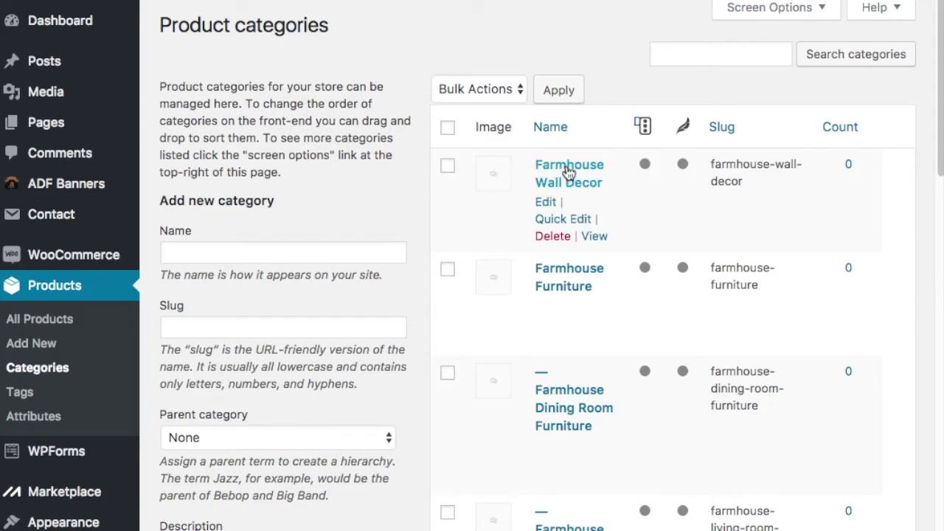
Add a Farmhouse Art category with the slug farmhouse-art under Farmhouse Wall Decor
{"action": "left_click", "coordinate": [274, 255]}
{"action": "type", "text": "Fa"}
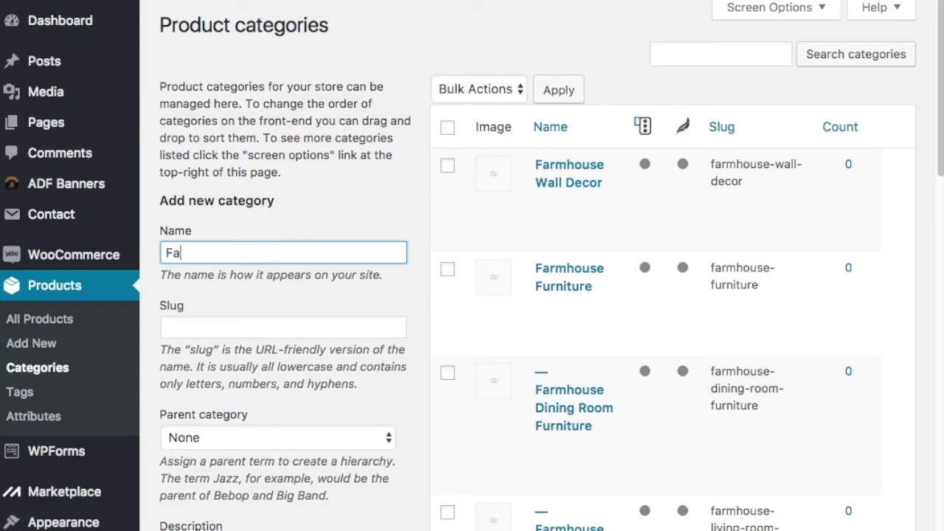
{"action": "type", "text": "rmhouse Art"}
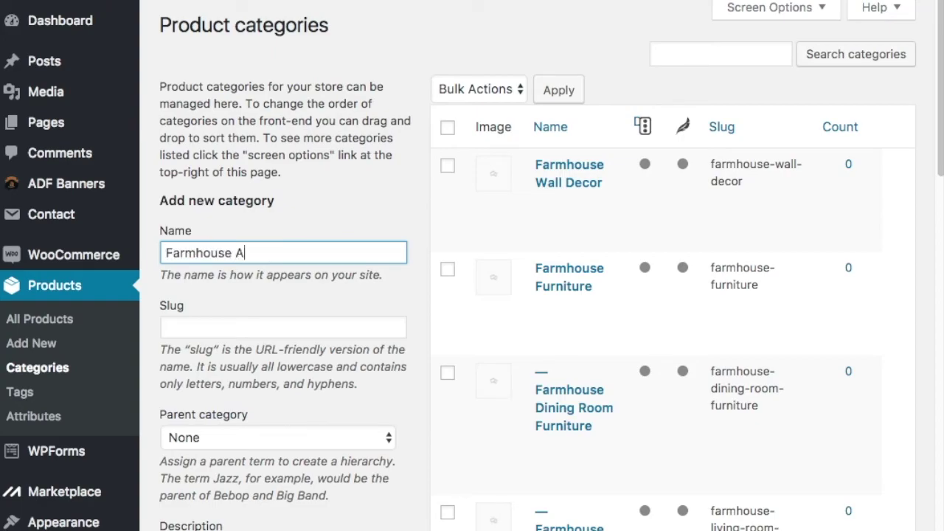
{"action": "left_click", "coordinate": [287, 326]}
{"action": "type", "text": "farmhouse-art"}
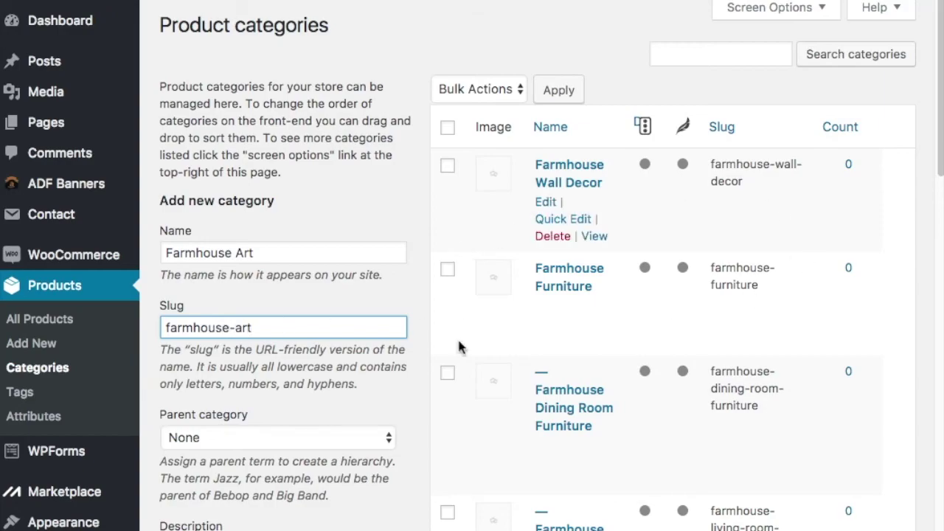
{"action": "left_click", "coordinate": [236, 441]}
{"action": "left_click", "coordinate": [235, 455]}
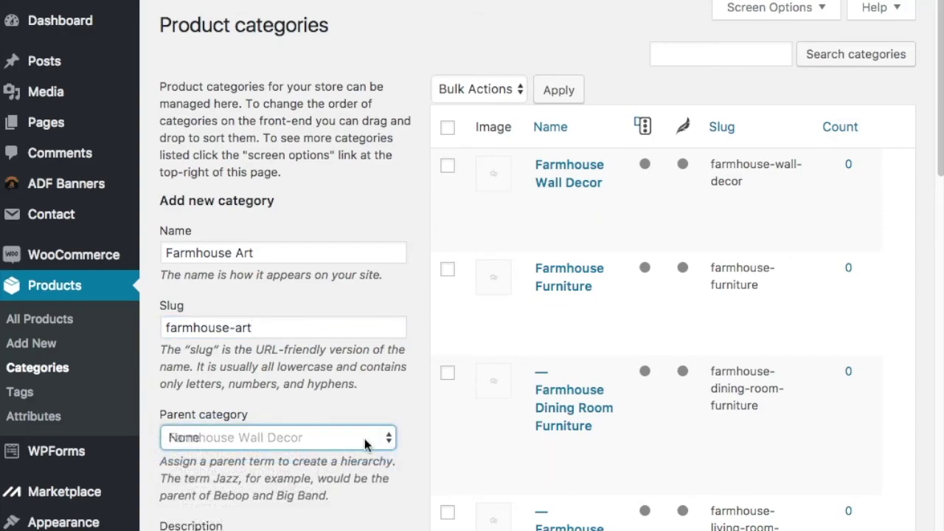
{"action": "scroll", "coordinate": [406, 472], "scroll_direction": "down", "scroll_amount": 10}
{"action": "left_click", "coordinate": [255, 224]}
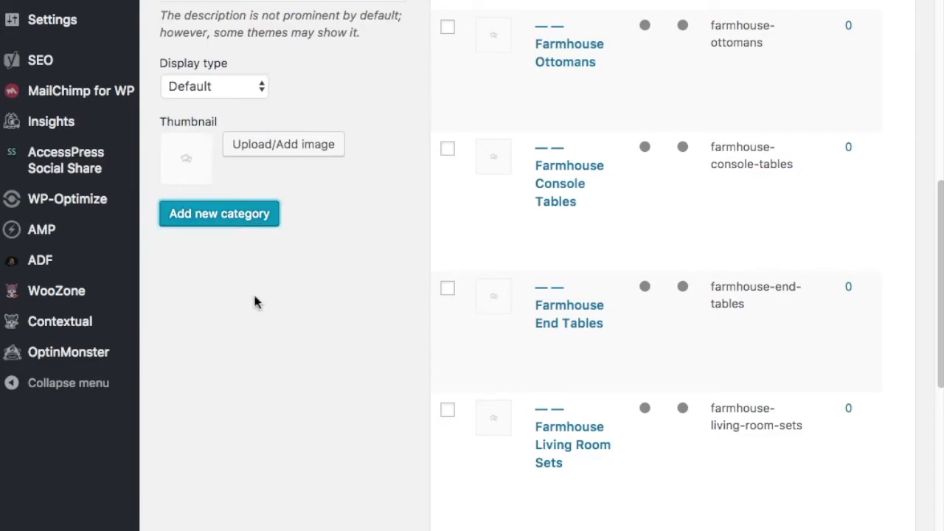
{"action": "scroll", "coordinate": [377, 311], "scroll_direction": "up", "scroll_amount": 8}
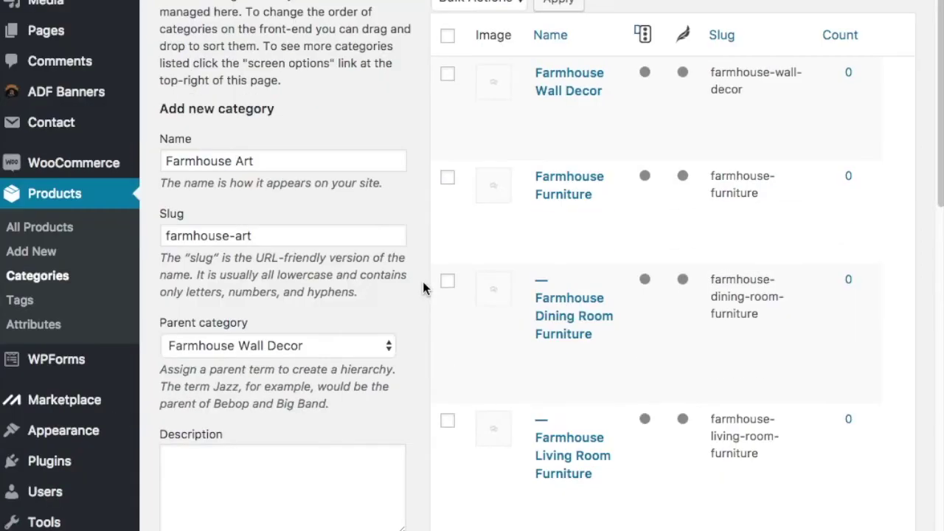
{"action": "mouse_move", "coordinate": [573, 93]}
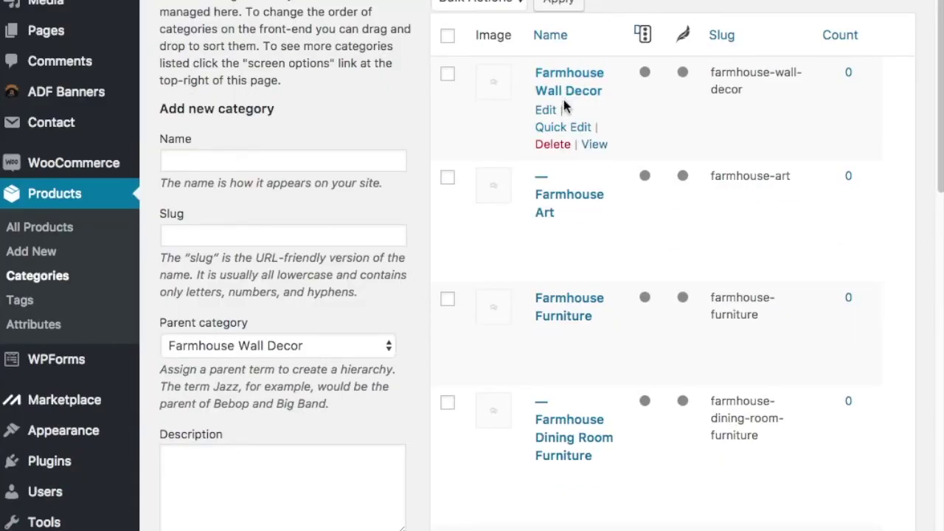
Reset the parent category in the new category form to None and look over the available parent categories
{"action": "left_click", "coordinate": [217, 345]}
{"action": "left_click", "coordinate": [216, 328]}
{"action": "scroll", "coordinate": [229, 279], "scroll_direction": "down", "scroll_amount": 1}
{"action": "left_click", "coordinate": [228, 296]}
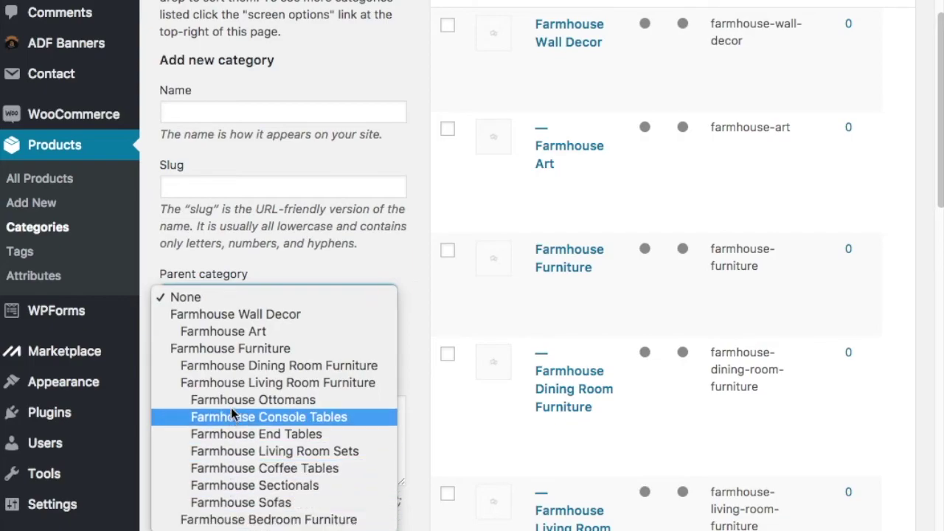
{"action": "left_click", "coordinate": [305, 216]}
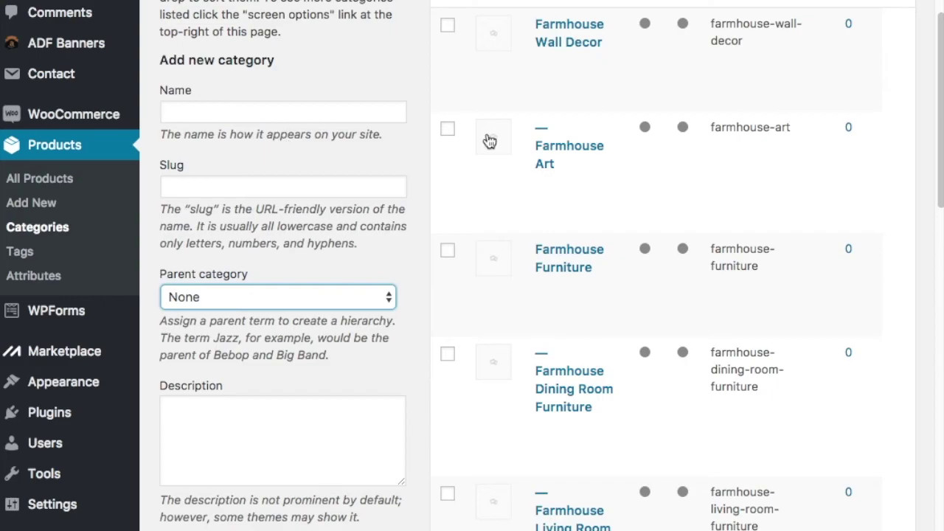
{"action": "mouse_move", "coordinate": [551, 57]}
{"action": "mouse_move", "coordinate": [695, 47]}
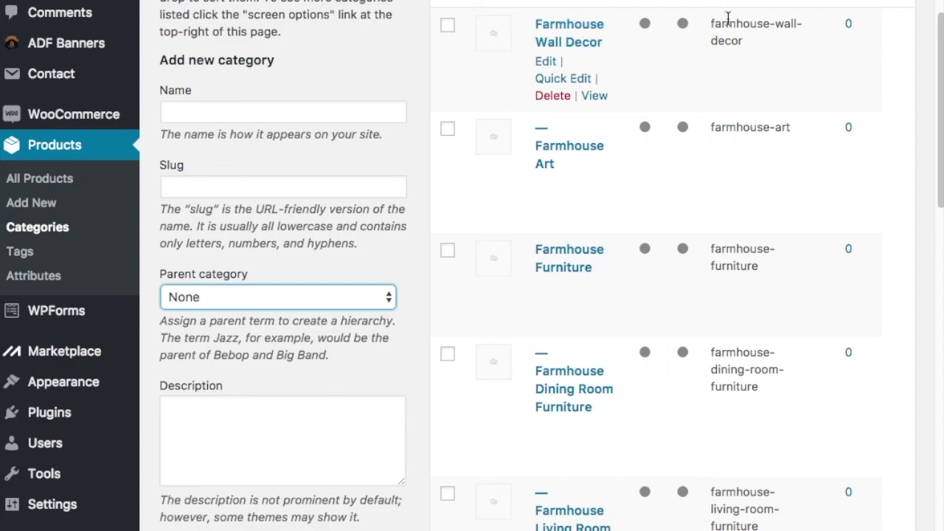